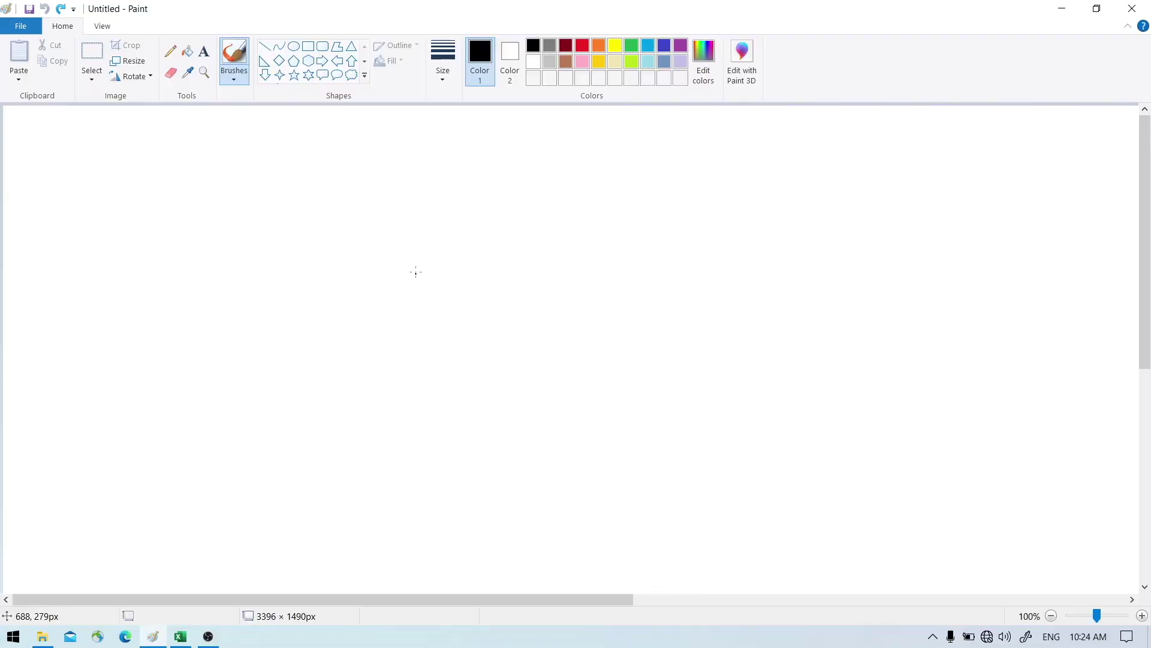
Handwrite the causality note 'Y ← X' and the title 'randomized control trial (RCT)' in black
drag(107, 195, 123, 246)
mouse_move(256, 203)
mouse_down()
mouse_move(276, 236)
mouse_move(279, 202)
mouse_move(203, 229)
mouse_move(176, 231)
mouse_move(168, 215)
mouse_move(170, 243)
mouse_up()
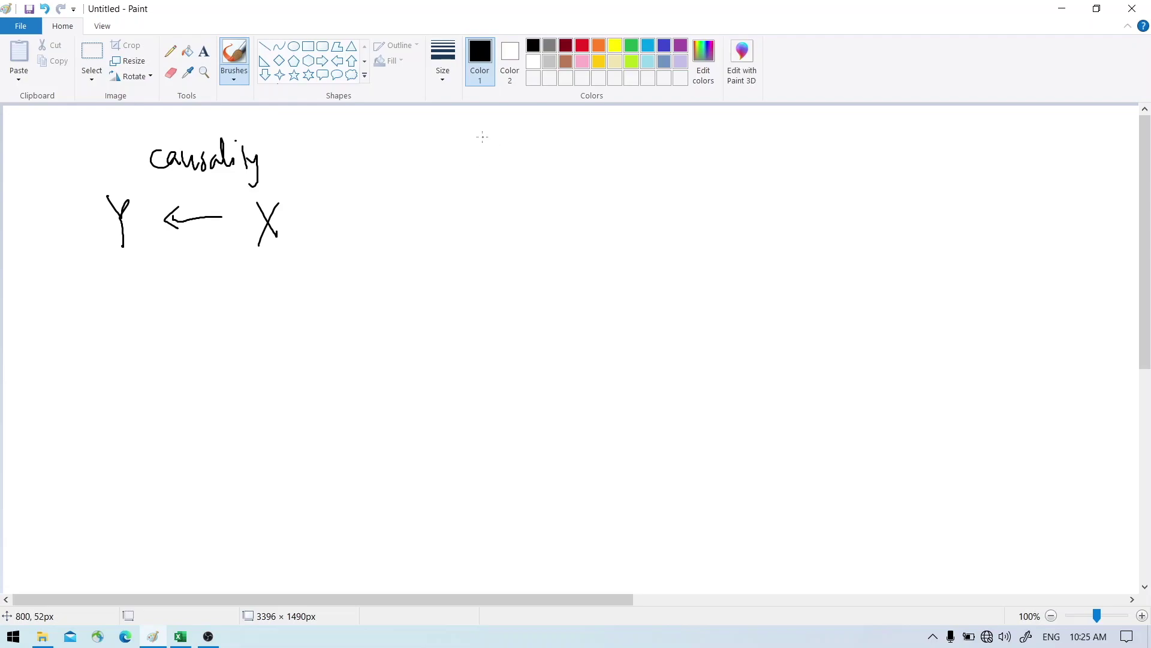
drag(473, 144, 482, 144)
drag(495, 148, 766, 147)
mouse_move(576, 191)
mouse_down()
mouse_move(574, 219)
mouse_move(626, 219)
mouse_move(643, 198)
mouse_up()
drag(634, 200, 636, 222)
drag(653, 193, 656, 230)
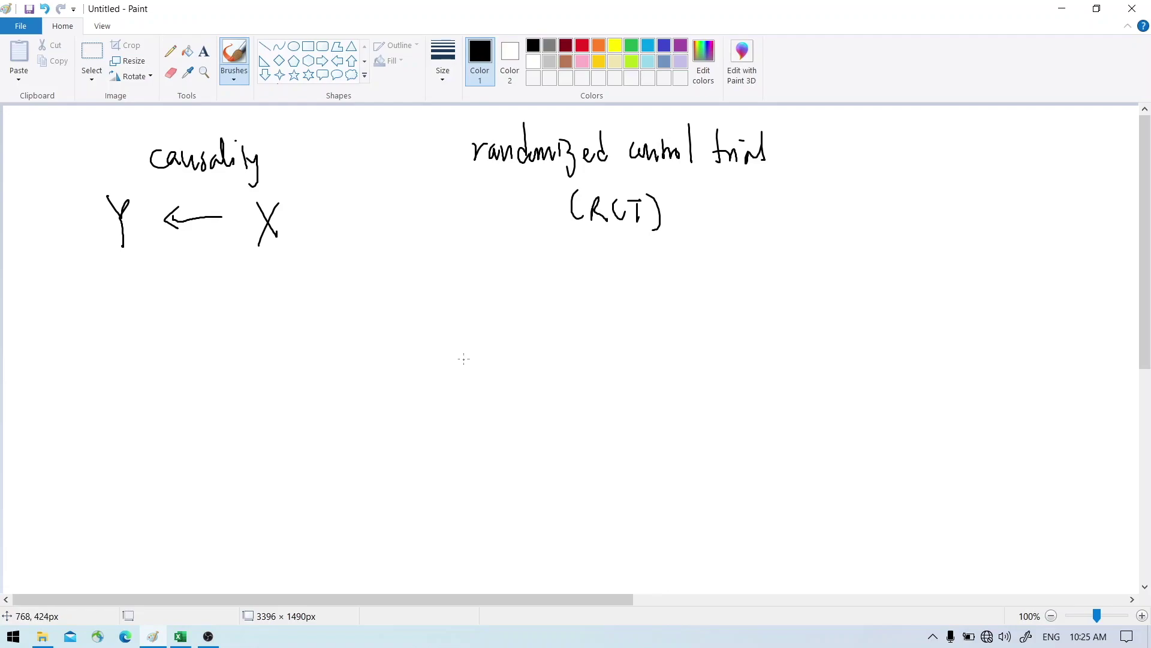
Draw two circles and label them 'Treatment grp' and 'Control grp'
mouse_move(440, 329)
mouse_down()
mouse_move(425, 336)
mouse_move(408, 459)
mouse_move(546, 426)
mouse_move(463, 344)
mouse_up()
mouse_move(401, 295)
mouse_down()
mouse_move(430, 302)
mouse_move(519, 286)
mouse_move(510, 326)
mouse_move(531, 326)
mouse_up()
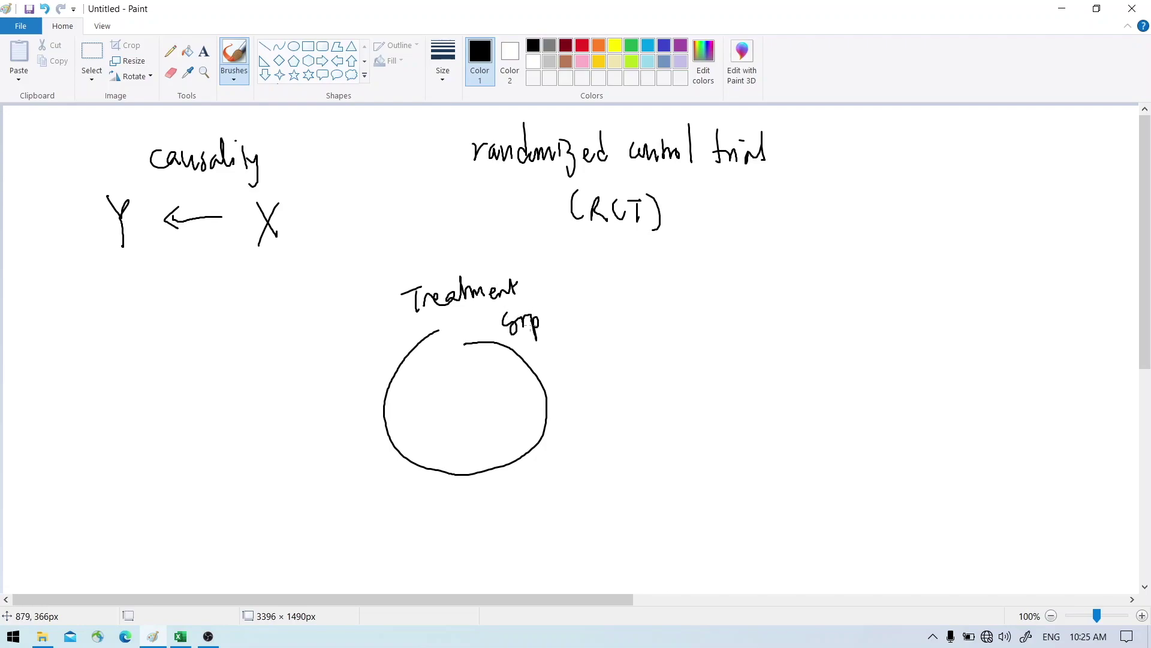
mouse_move(696, 318)
mouse_down()
mouse_move(668, 349)
mouse_move(658, 412)
mouse_move(704, 439)
mouse_move(771, 430)
mouse_move(790, 360)
mouse_move(712, 319)
mouse_up()
click(710, 303)
drag(667, 262, 729, 248)
drag(739, 290, 764, 302)
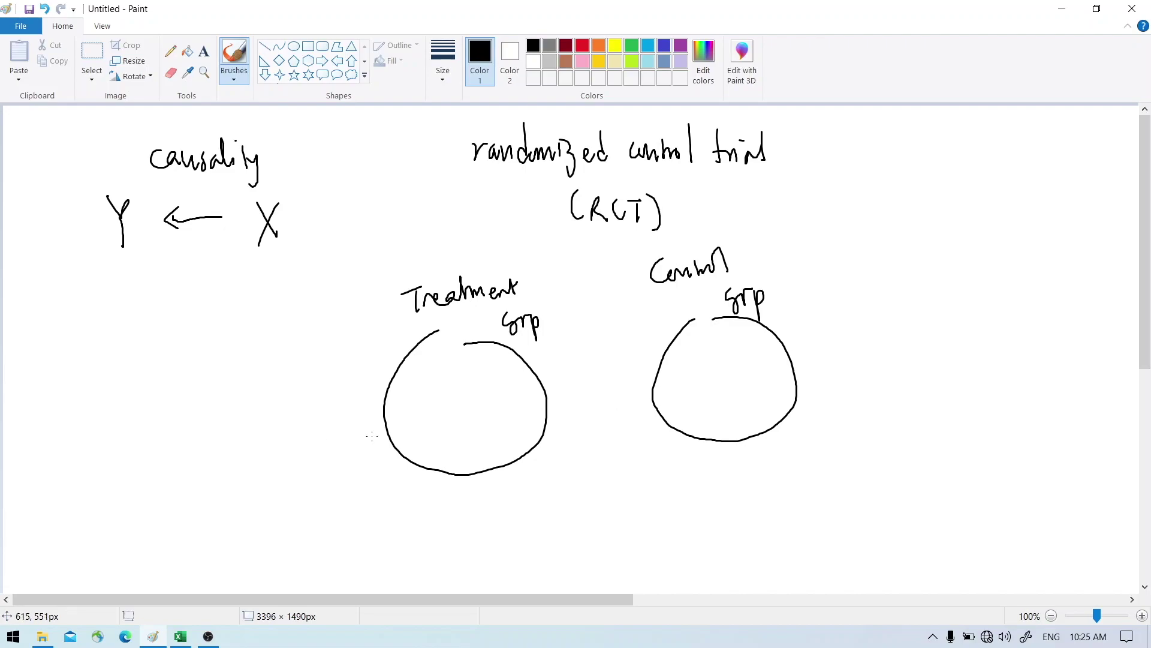
Sketch a bunny and a small plant figure left of the Treatment circle
mouse_move(207, 403)
mouse_down()
mouse_move(278, 428)
mouse_move(221, 435)
mouse_move(247, 413)
mouse_move(226, 438)
mouse_move(226, 426)
mouse_move(233, 486)
mouse_up()
mouse_move(138, 421)
mouse_down()
mouse_move(146, 399)
mouse_move(163, 416)
mouse_up()
drag(131, 442, 150, 442)
drag(134, 461, 150, 457)
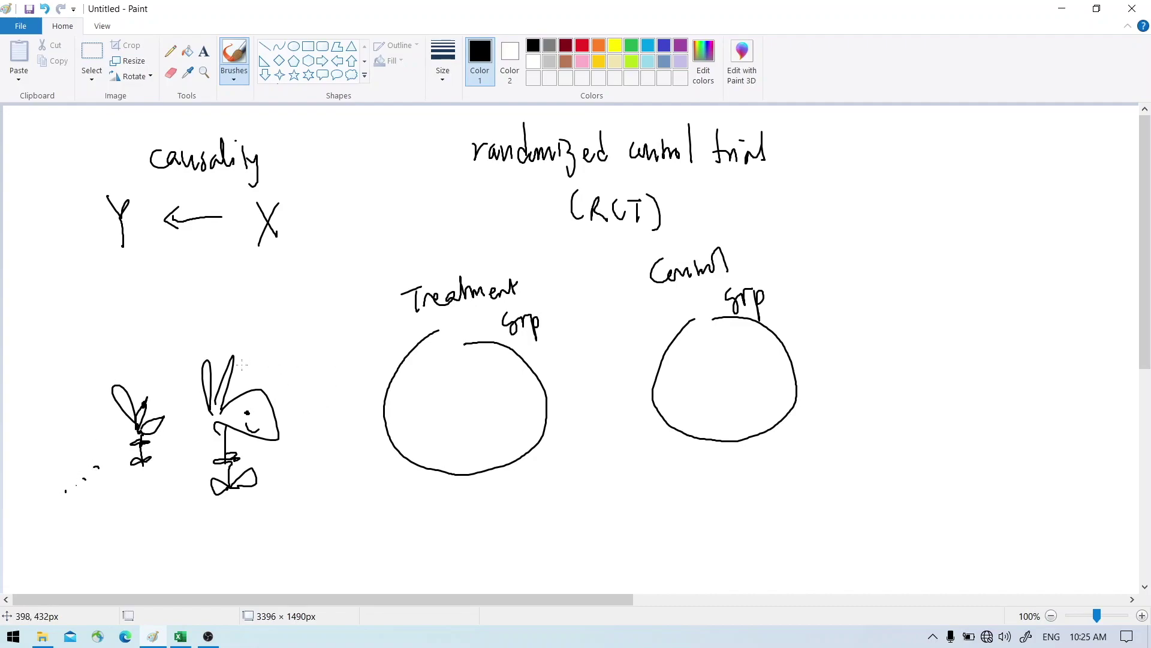
Draw arrows from the bunny toward the circles, undoing the curved one
mouse_move(283, 381)
mouse_down()
mouse_move(314, 359)
mouse_move(389, 388)
mouse_up()
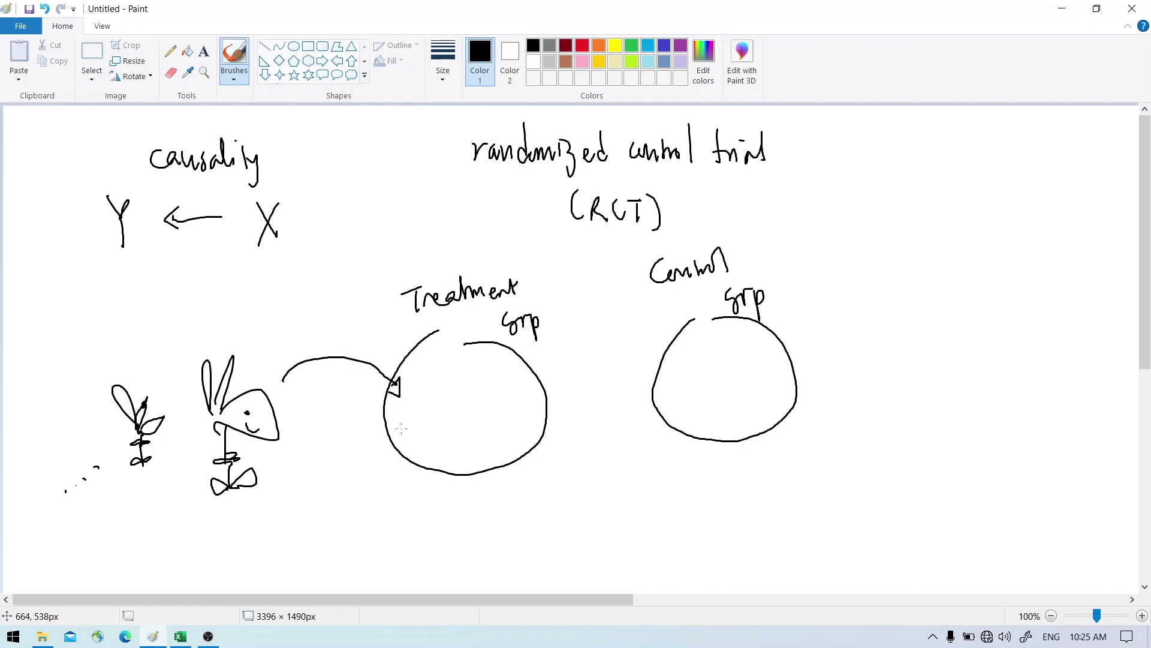
mouse_move(351, 478)
mouse_down()
mouse_move(464, 506)
mouse_move(571, 471)
mouse_move(664, 405)
mouse_up()
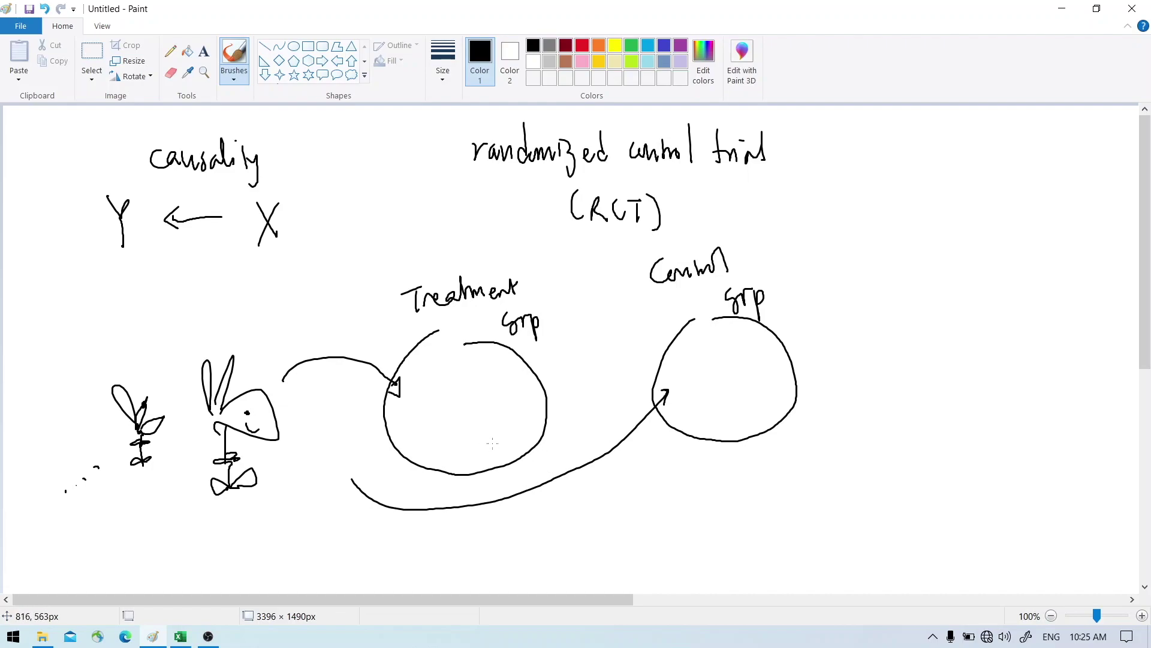
key(ctrl+z)
key(ctrl+z)
key(ctrl+z)
Mark short member dashes inside the Treatment and Control circles
drag(432, 371, 422, 372)
drag(433, 384, 425, 411)
drag(439, 428, 427, 427)
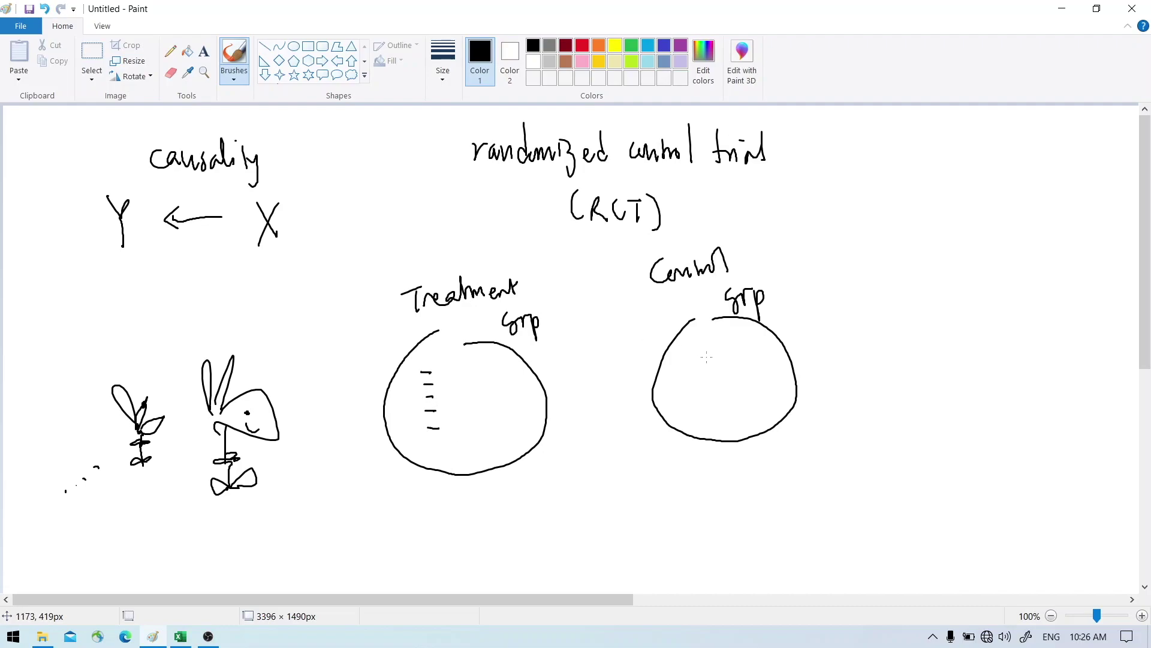
mouse_move(714, 358)
mouse_down()
mouse_move(702, 356)
mouse_move(706, 406)
mouse_up()
click(630, 46)
Draw a green arrow into the Treatment circle and write 'vaccine' beside it
drag(369, 321, 387, 358)
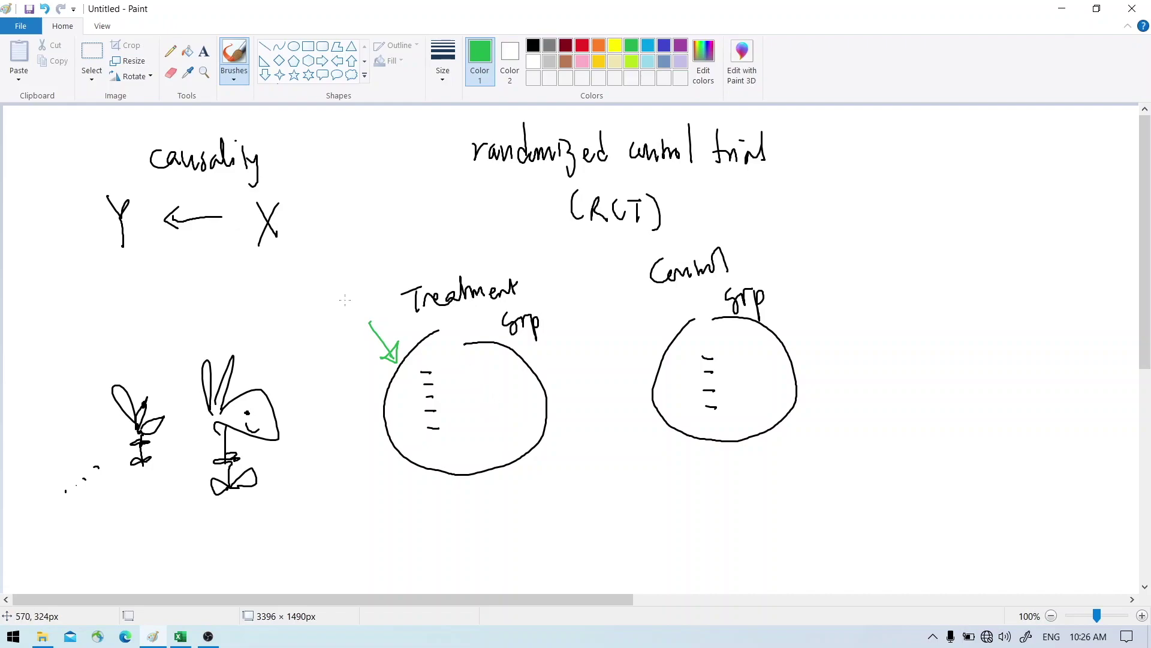
mouse_move(318, 278)
mouse_down()
mouse_move(370, 244)
mouse_move(402, 238)
mouse_up()
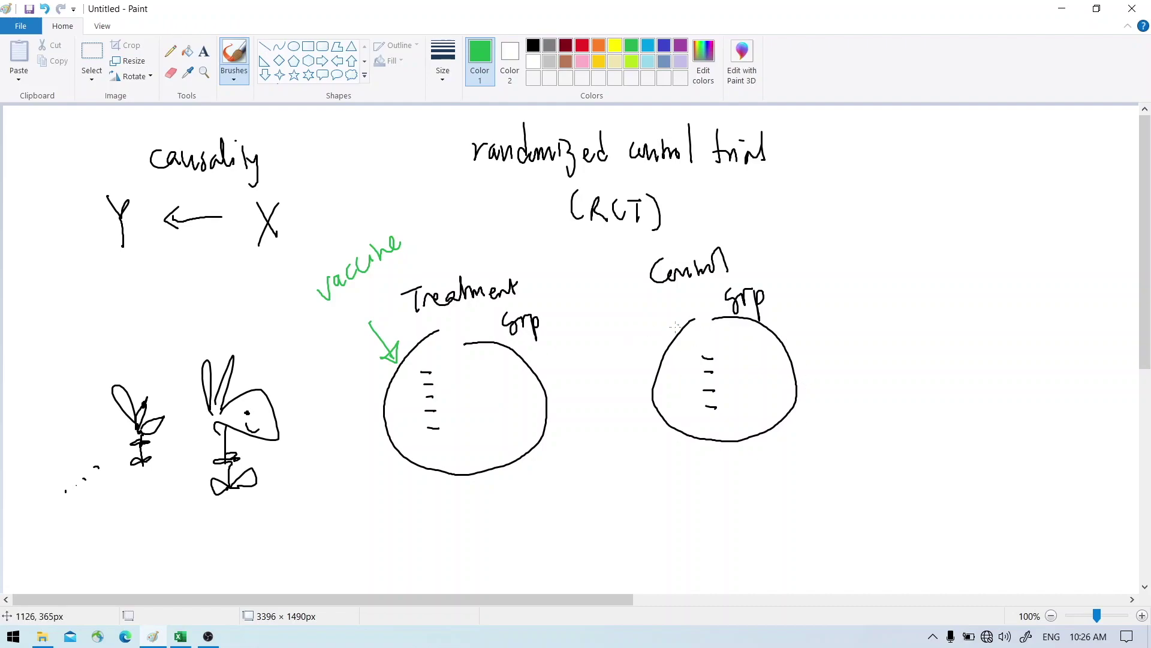
key(ctrl+z)
Write avg(Y_T) beneath the Treatment circle in green
drag(502, 484, 517, 500)
mouse_move(525, 484)
mouse_down()
mouse_move(518, 517)
mouse_move(539, 510)
mouse_move(536, 527)
mouse_up()
drag(449, 507, 451, 519)
drag(454, 507, 469, 530)
drag(498, 477, 504, 527)
drag(541, 472, 547, 525)
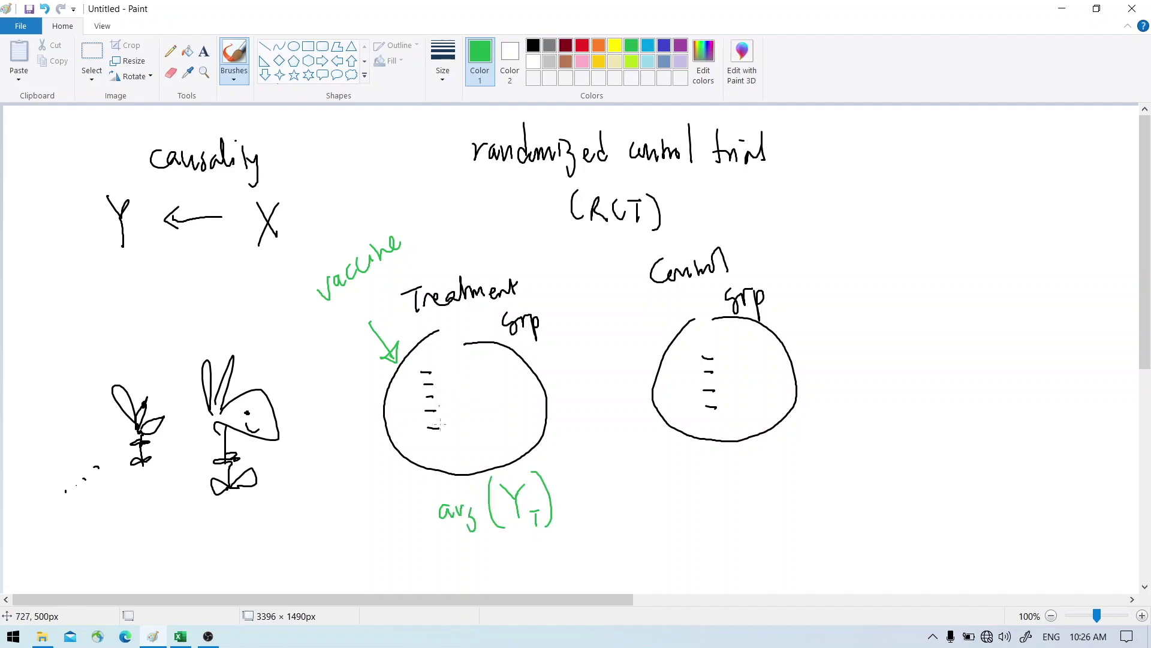
Write avg(Y_c) beneath the Control circle and double-underline 'vaccine'
mouse_move(684, 490)
mouse_down()
mouse_move(680, 499)
mouse_move(700, 489)
mouse_move(700, 527)
mouse_up()
mouse_move(725, 467)
mouse_down()
mouse_move(724, 507)
mouse_move(750, 487)
mouse_up()
drag(757, 474, 753, 507)
drag(775, 495, 770, 507)
drag(779, 464, 786, 522)
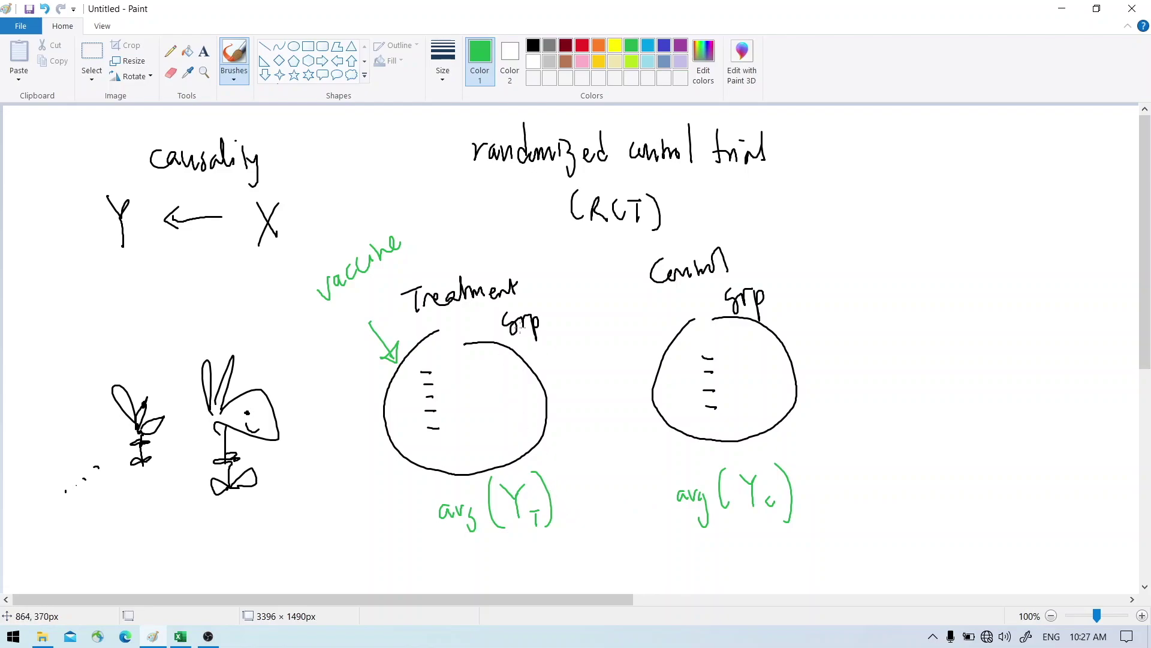
drag(342, 311, 399, 257)
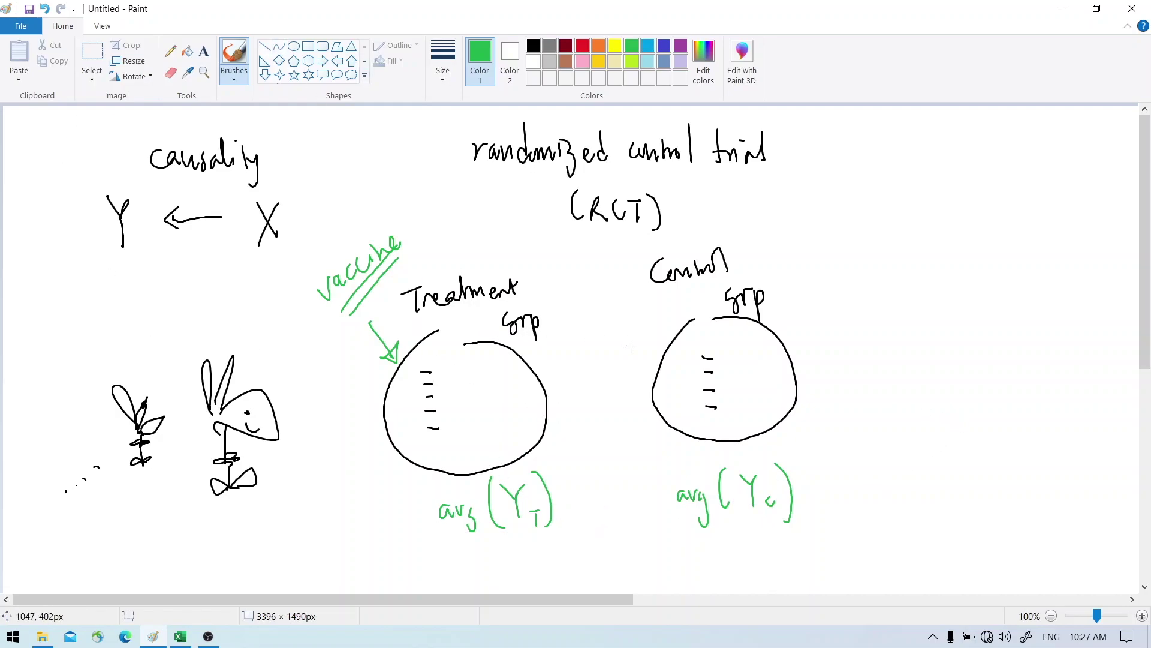
Write 'Difference-in-means test' and begin the null hypothesis 'Ho:' below the sketches
scroll(292, 419, down, 3)
drag(88, 491, 94, 529)
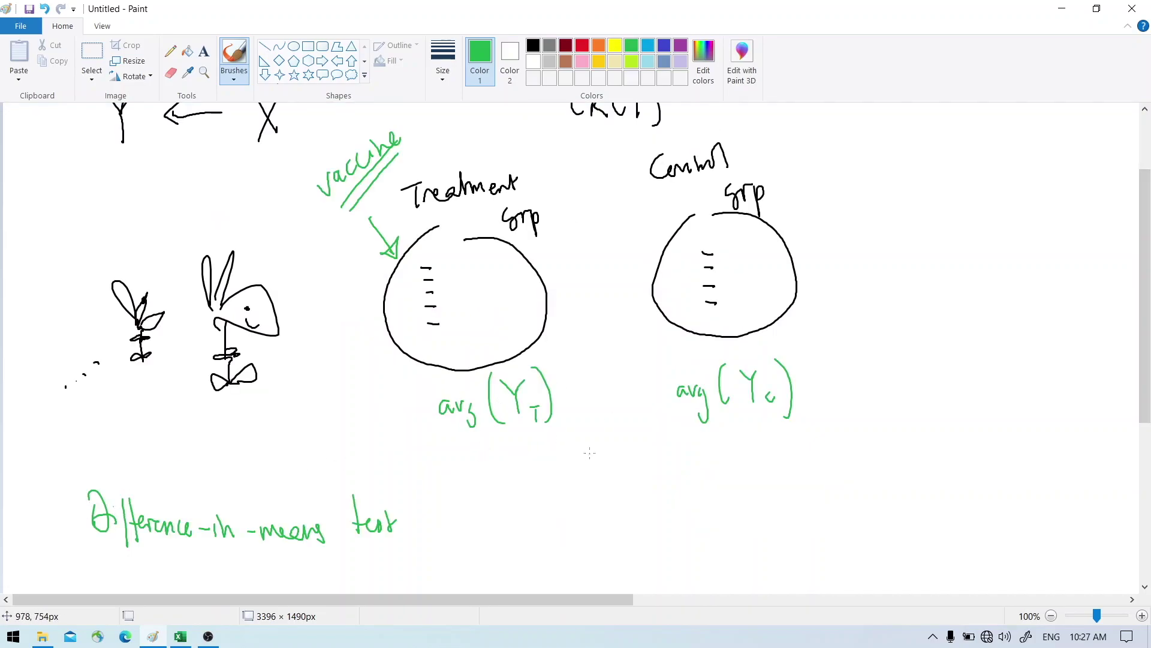
drag(538, 505, 539, 522)
mouse_move(454, 495)
mouse_down()
mouse_move(456, 525)
mouse_move(479, 516)
mouse_up()
click(499, 515)
click(500, 520)
Complete the null hypothesis as avg(Y_T) − avg(Y_c) = 0
mouse_move(546, 506)
mouse_down()
mouse_move(567, 508)
mouse_move(564, 540)
mouse_up()
drag(587, 487, 585, 519)
drag(598, 491, 610, 519)
drag(620, 505, 630, 503)
mouse_move(625, 505)
mouse_down()
mouse_move(640, 527)
mouse_move(674, 502)
mouse_move(710, 514)
mouse_up()
drag(711, 500, 725, 533)
mouse_move(746, 482)
mouse_down()
mouse_move(743, 512)
mouse_move(769, 496)
mouse_move(770, 514)
mouse_up()
mouse_move(777, 502)
mouse_down()
mouse_move(796, 517)
mouse_move(840, 488)
mouse_up()
drag(830, 493, 842, 493)
mouse_move(863, 486)
mouse_down()
mouse_move(863, 502)
mouse_move(865, 486)
mouse_up()
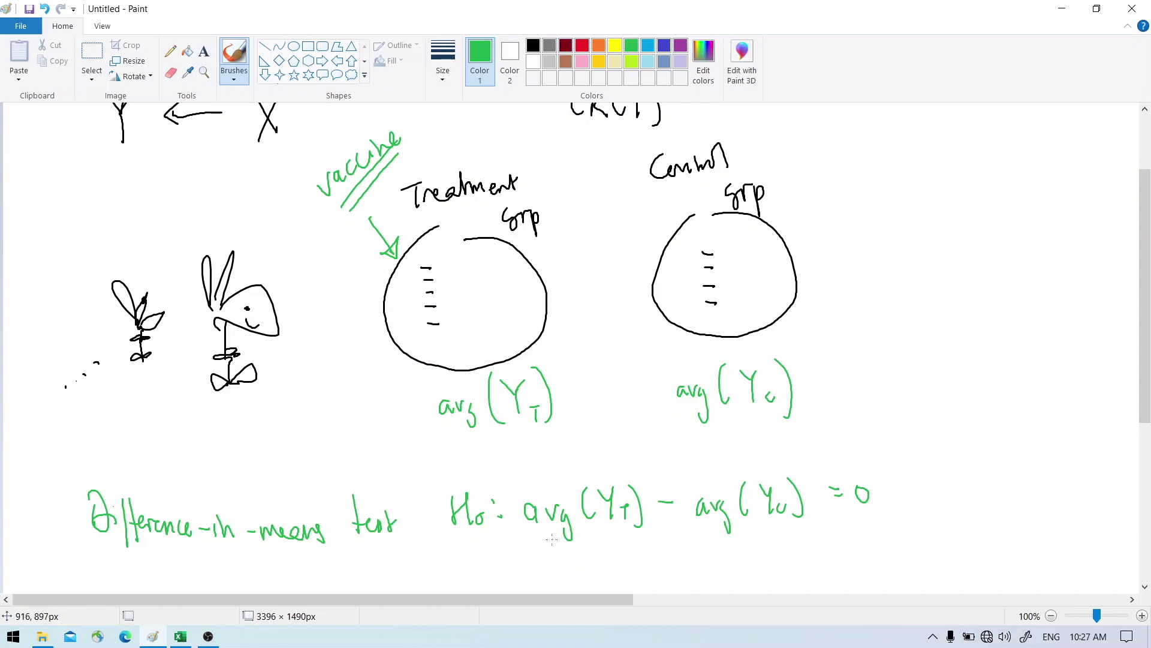
Write the alternative hypothesis Ha: avg(Y_T) − avg(Y_c) ≠ 0 on the line below
drag(466, 549, 465, 574)
mouse_move(467, 563)
mouse_down()
mouse_move(547, 576)
mouse_move(558, 565)
mouse_up()
mouse_move(568, 563)
mouse_down()
mouse_move(564, 589)
mouse_move(588, 578)
mouse_up()
drag(602, 552, 613, 580)
drag(621, 568, 630, 566)
mouse_move(627, 567)
mouse_down()
mouse_move(639, 580)
mouse_move(684, 559)
mouse_move(720, 573)
mouse_up()
mouse_move(723, 558)
mouse_down()
mouse_move(733, 557)
mouse_move(727, 581)
mouse_up()
drag(762, 542, 756, 570)
drag(776, 537, 782, 550)
mouse_move(786, 537)
mouse_down()
mouse_move(781, 574)
mouse_move(799, 571)
mouse_up()
drag(806, 534, 810, 578)
drag(843, 542, 859, 539)
drag(847, 550, 848, 557)
mouse_move(882, 541)
mouse_down()
mouse_move(875, 547)
mouse_move(884, 543)
mouse_up()
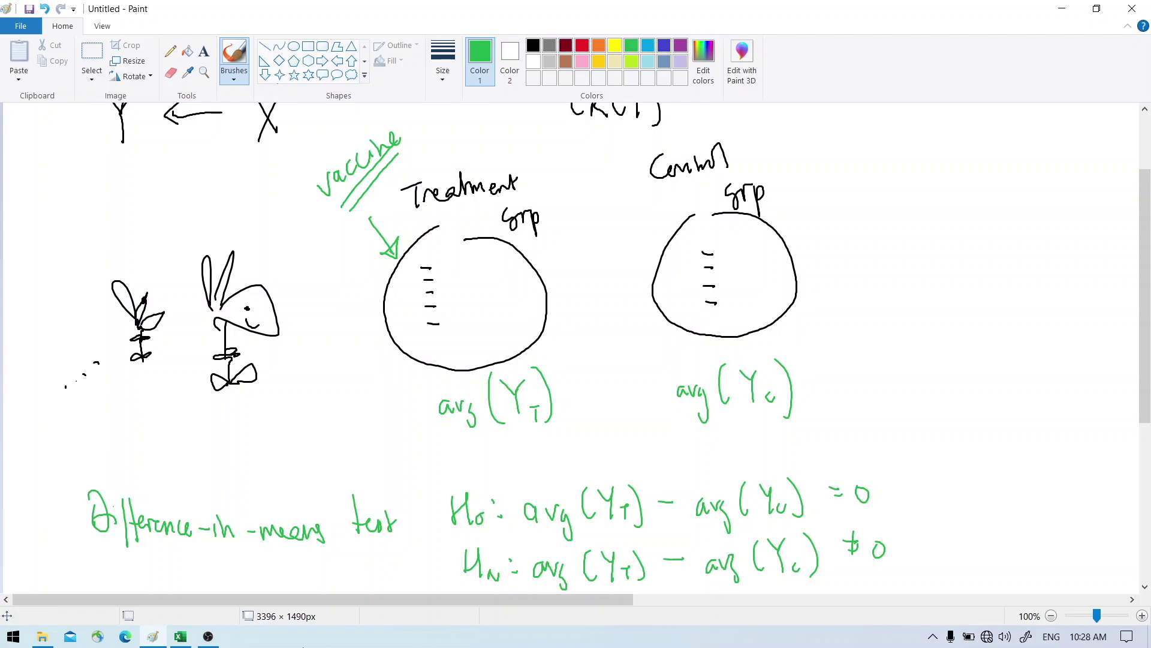
In Excel's Tr-Cntl sheet, select the Treatment and Control scores to check their averages
click(174, 640)
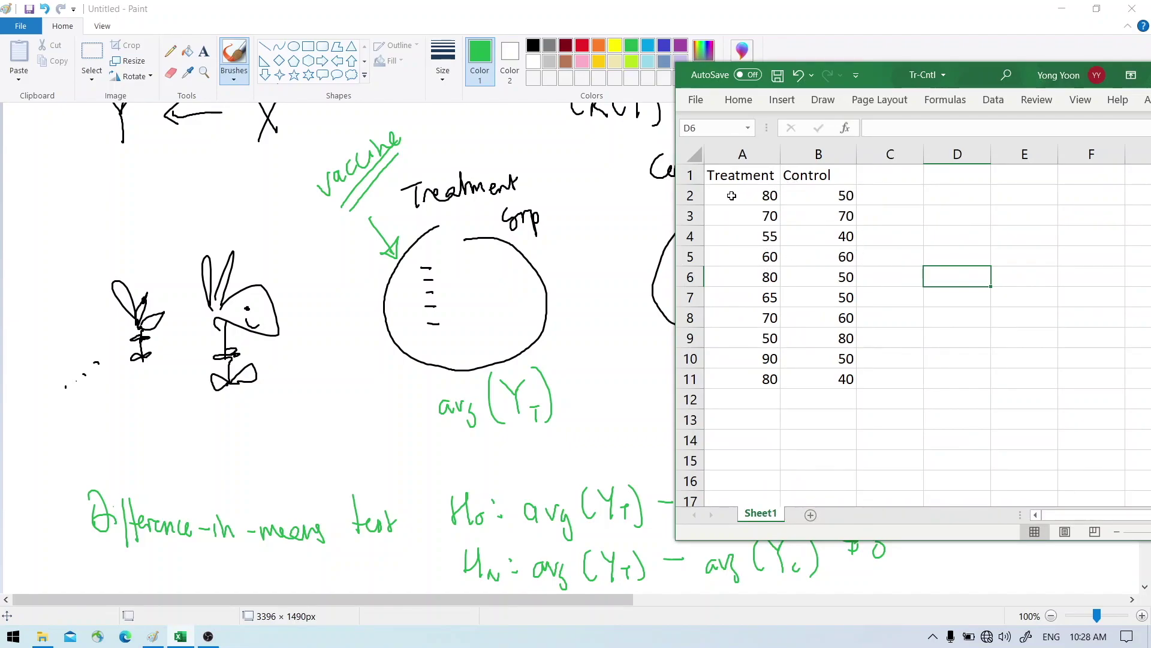
drag(732, 196, 730, 378)
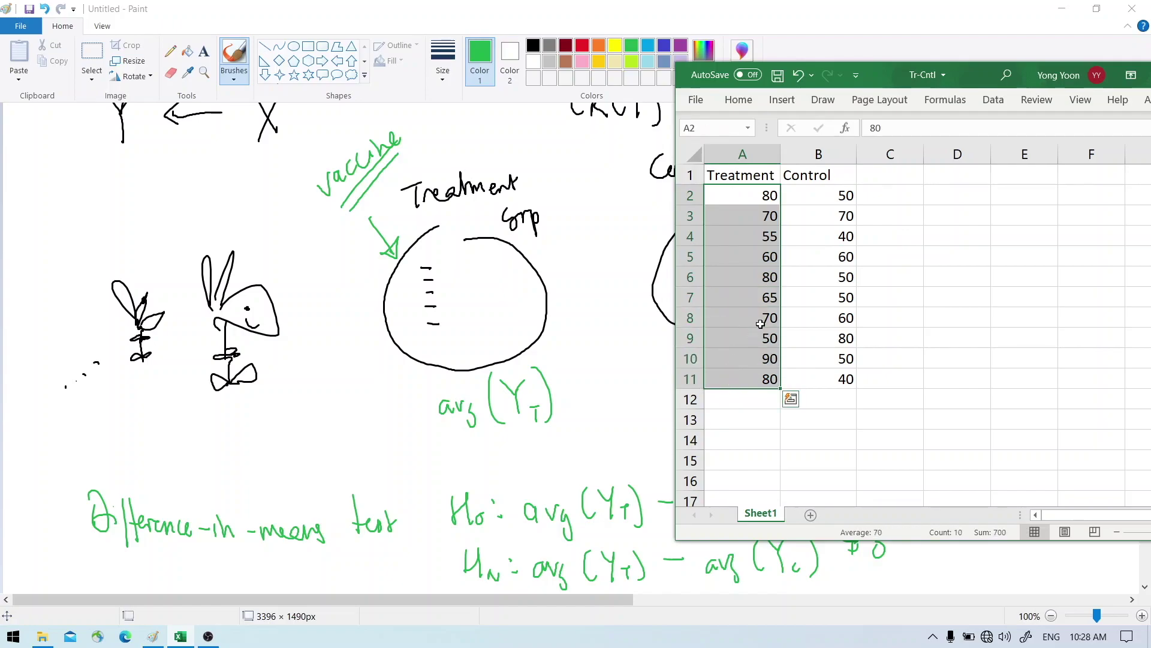
drag(817, 190, 814, 377)
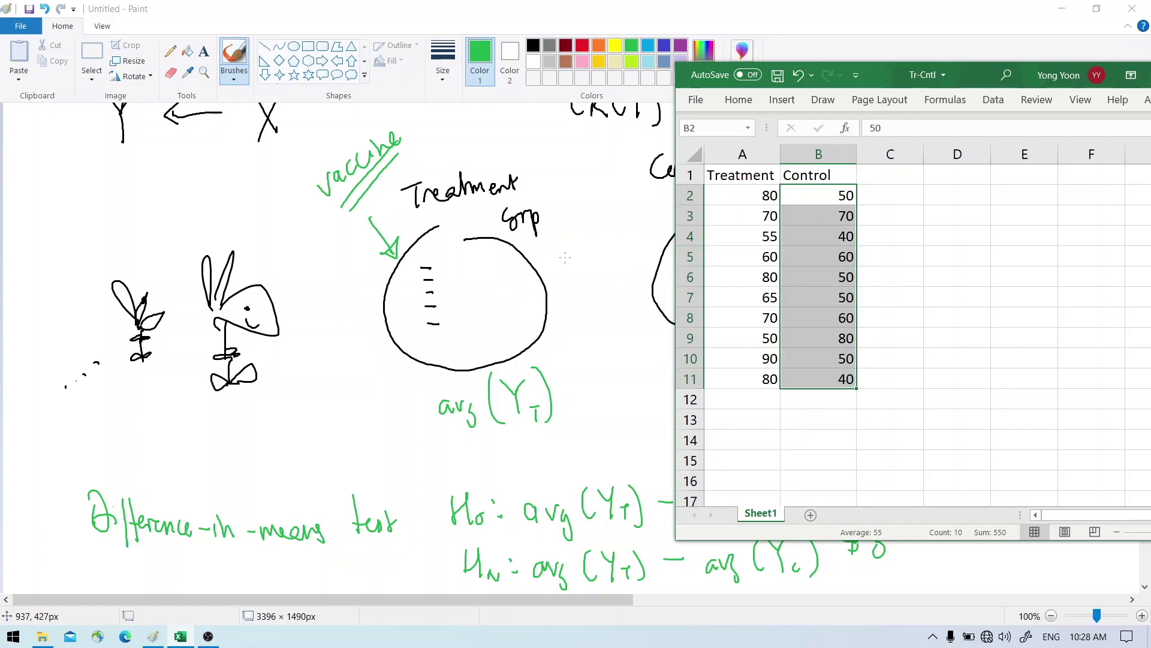
click(892, 8)
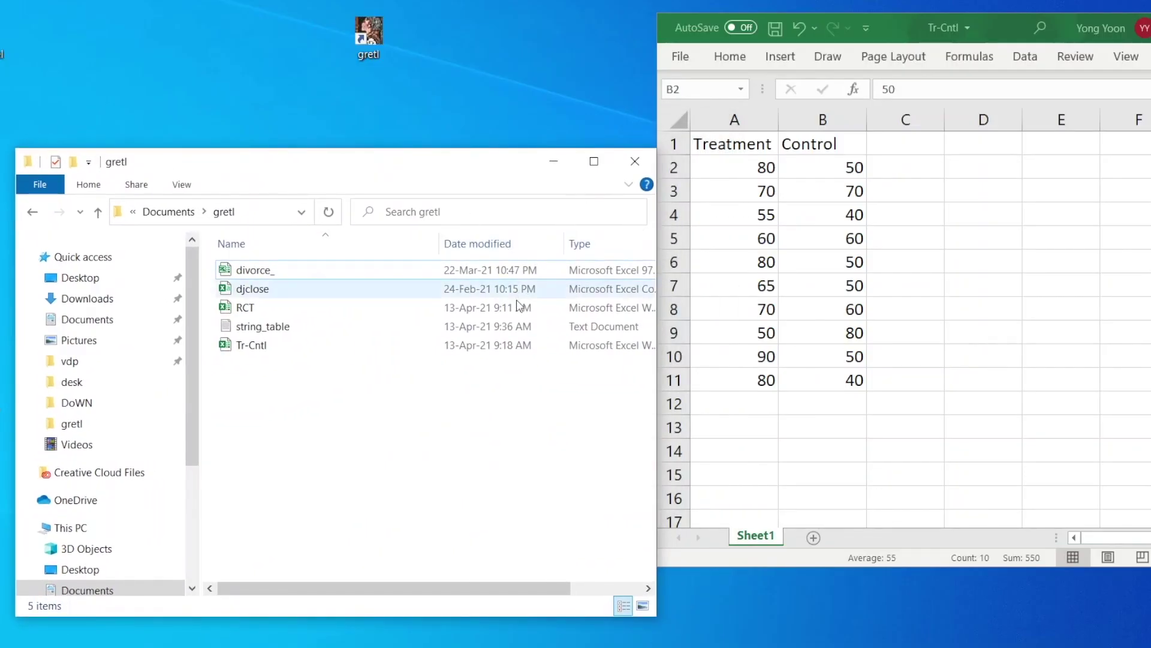
Load Tr-Cntl.xlsx into gretl as undated data and display the Treatment and Control values
drag(251, 345, 372, 38)
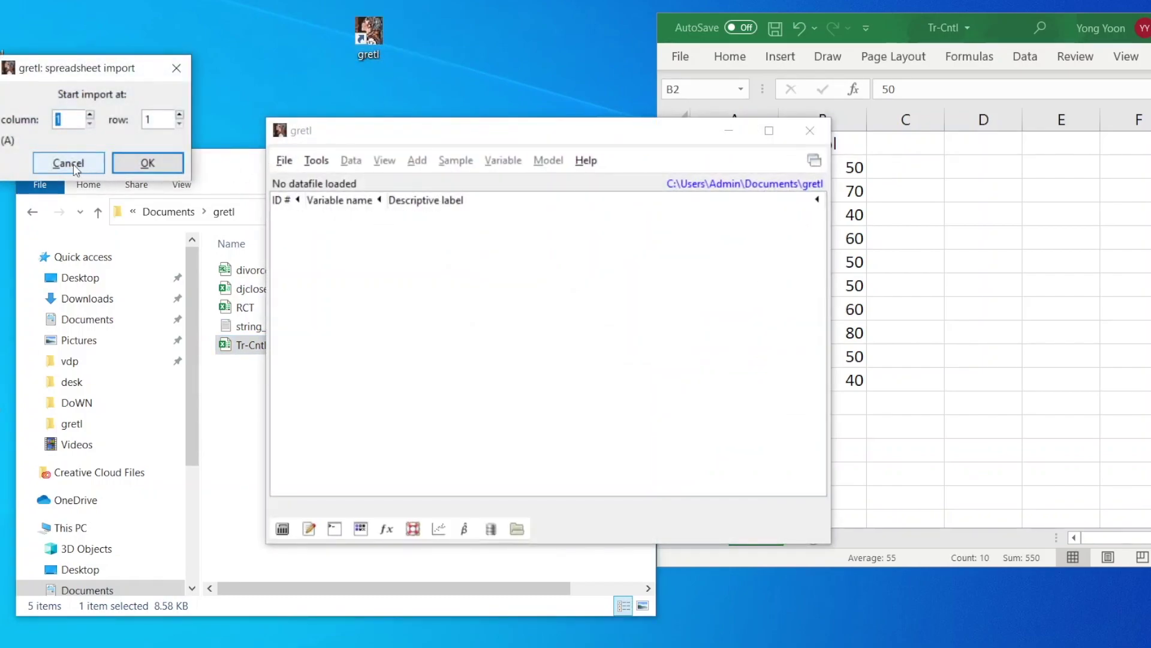
click(148, 160)
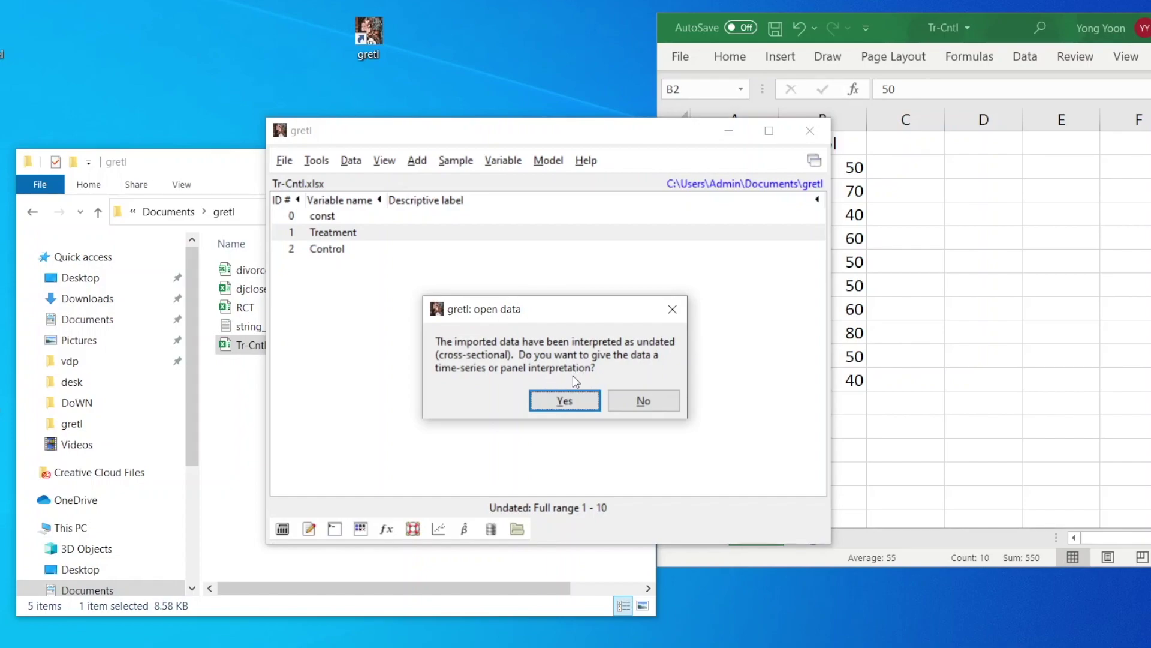
click(639, 402)
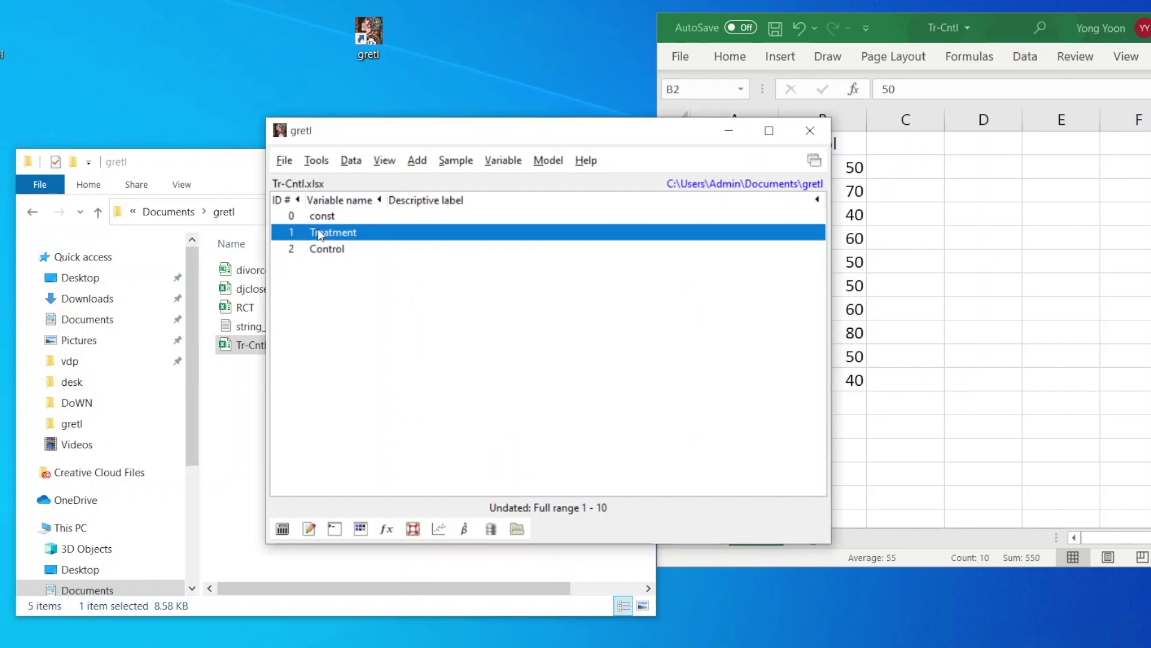
ctrl+click(320, 248)
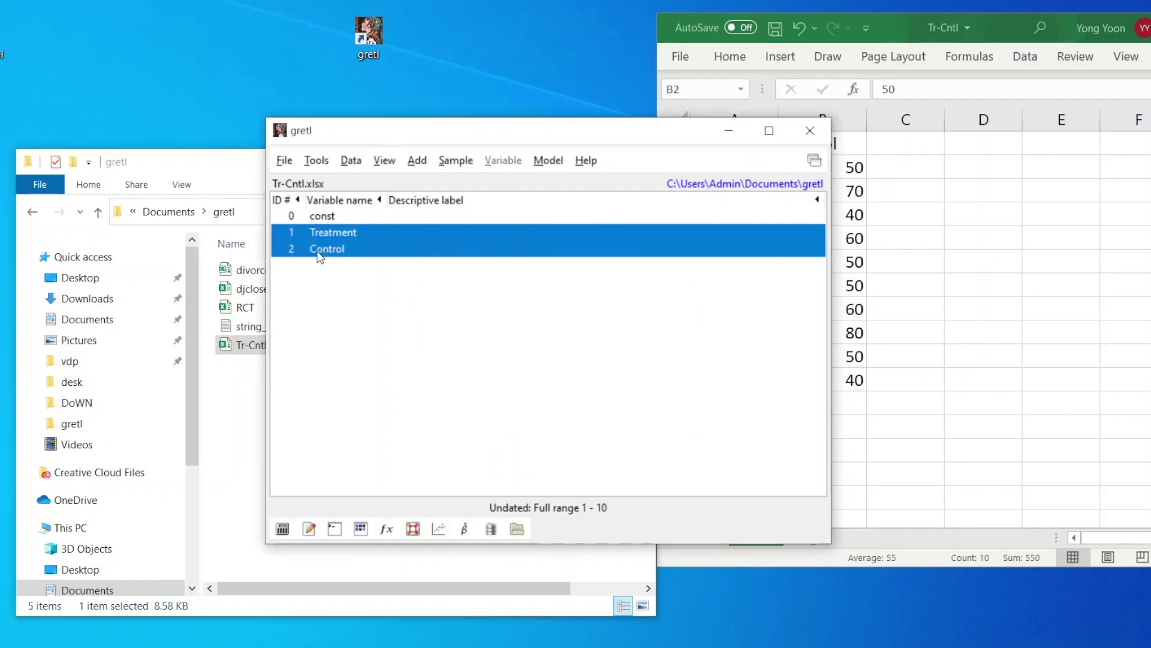
double_click(320, 250)
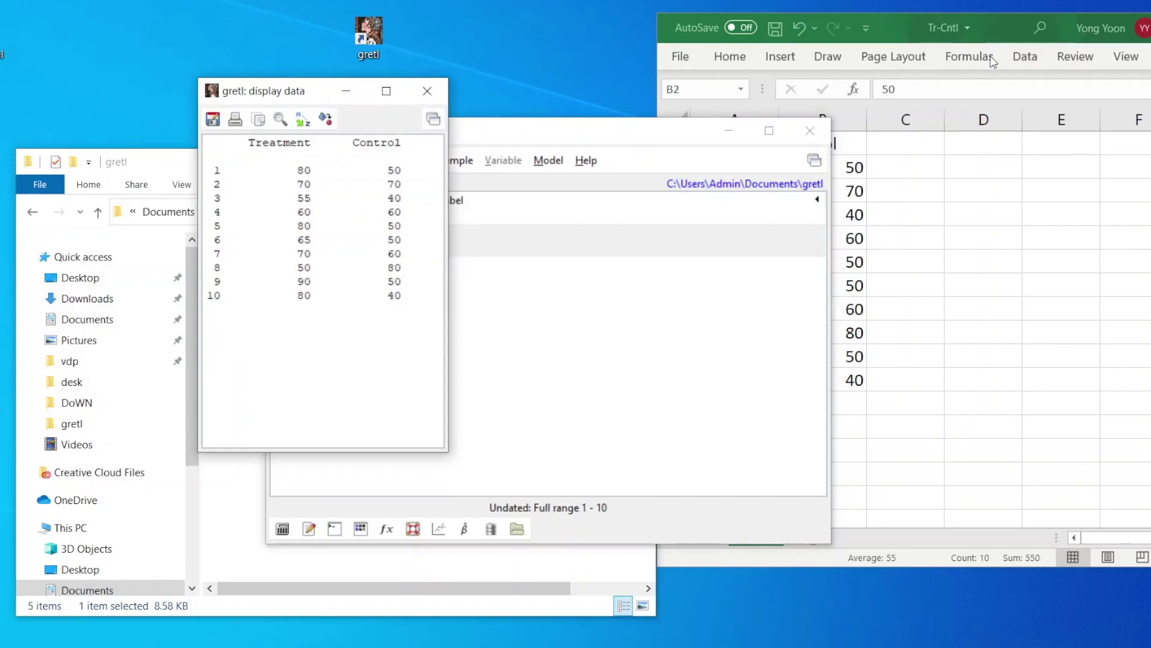
Back in the Excel sheet, select the first Treatment score
click(1020, 45)
drag(735, 171, 737, 189)
click(734, 171)
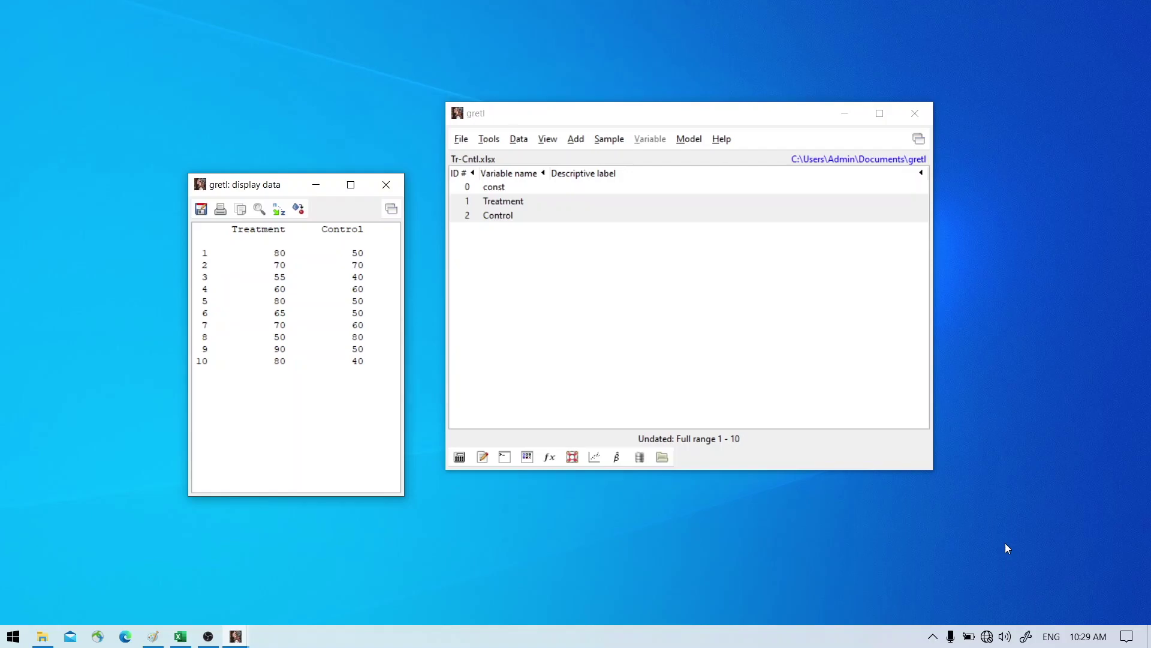
In the Test statistic calculator's 2 means tab, use Treatment as sample 1 and Control as sample 2
click(490, 139)
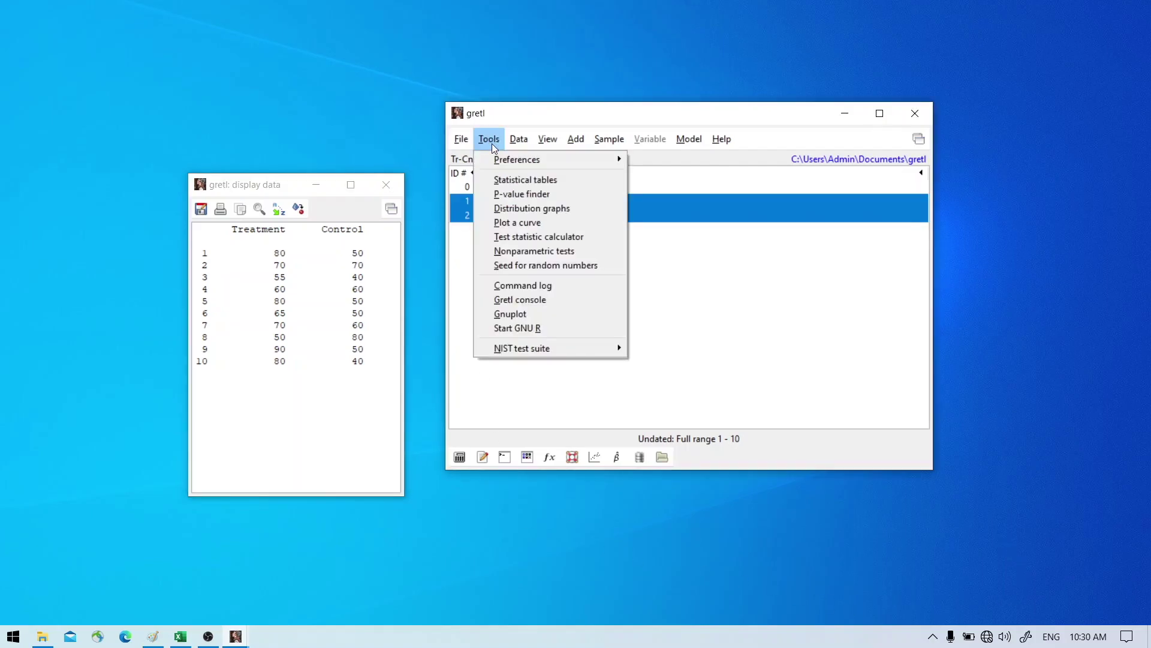
click(580, 237)
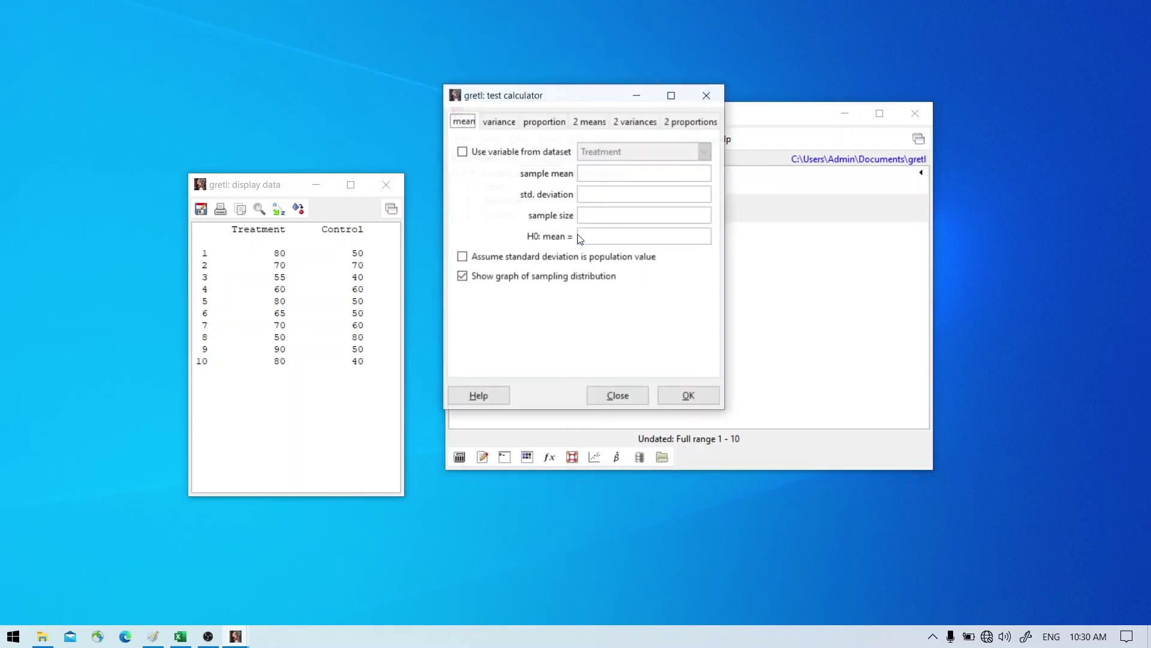
click(584, 124)
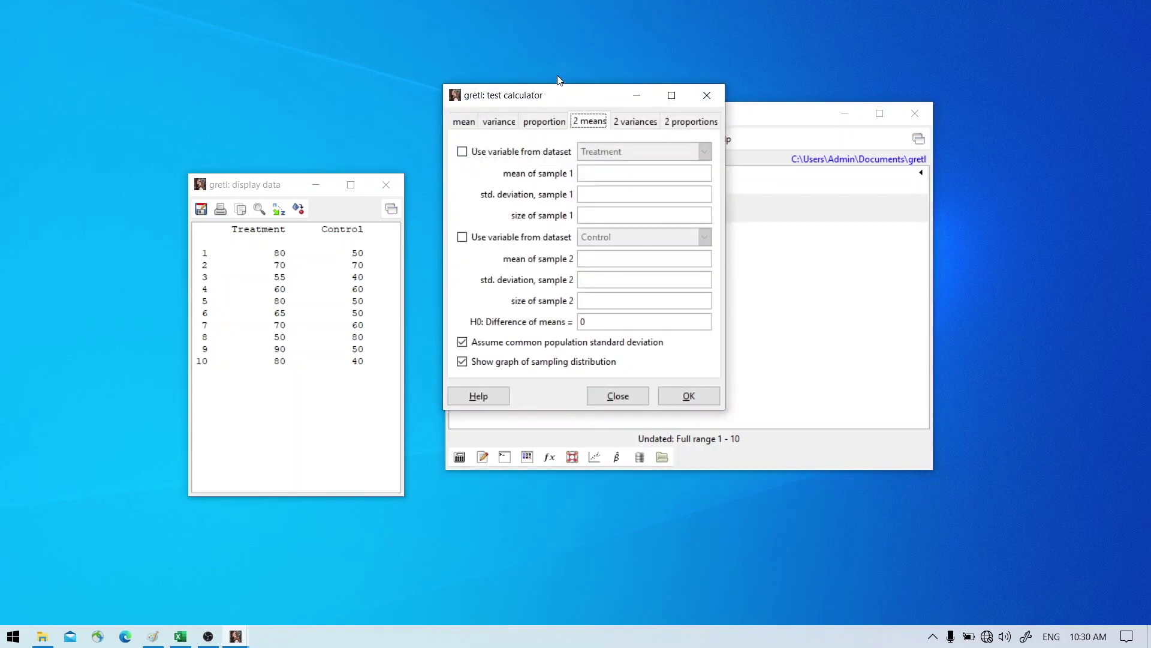
drag(559, 98, 503, 66)
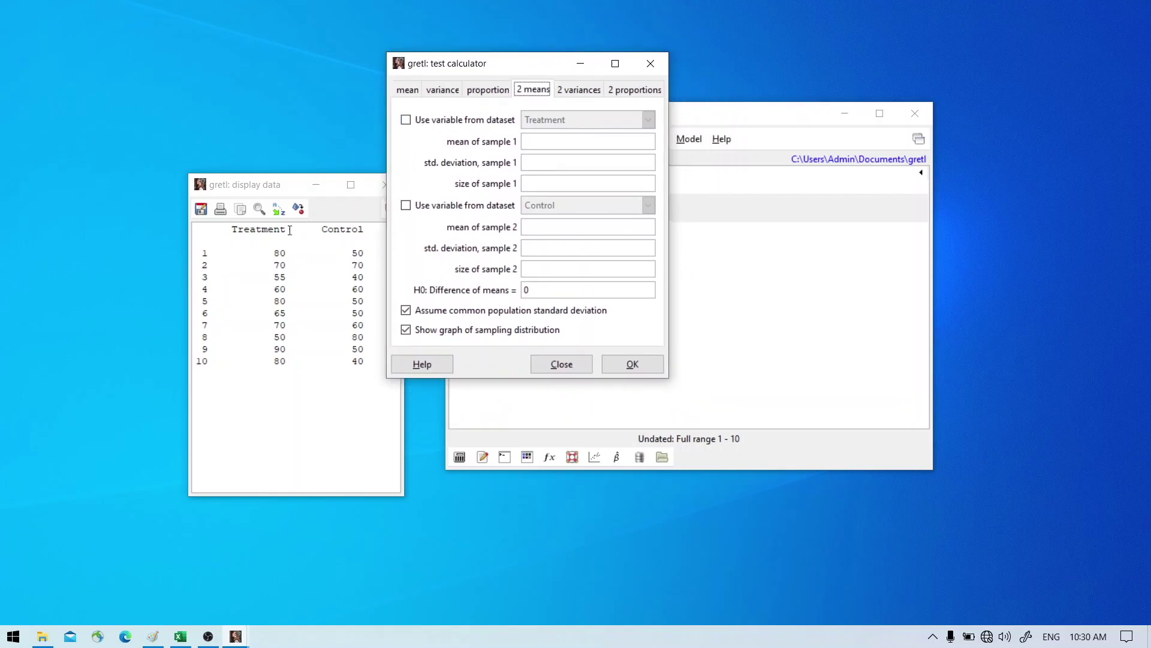
click(406, 120)
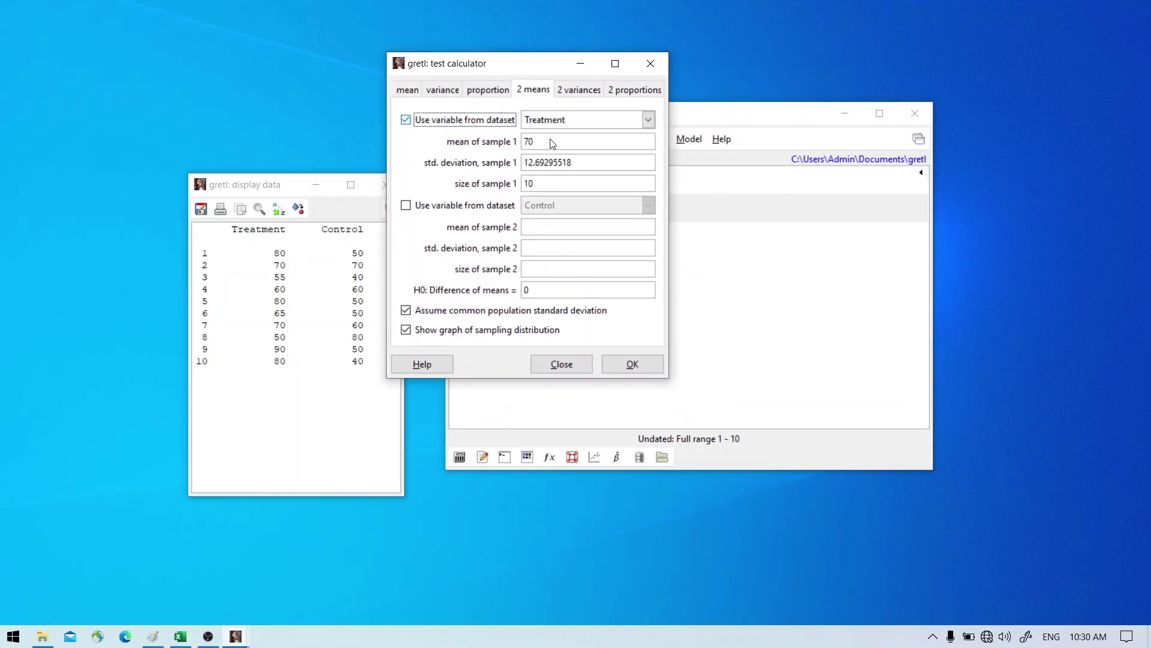
click(469, 206)
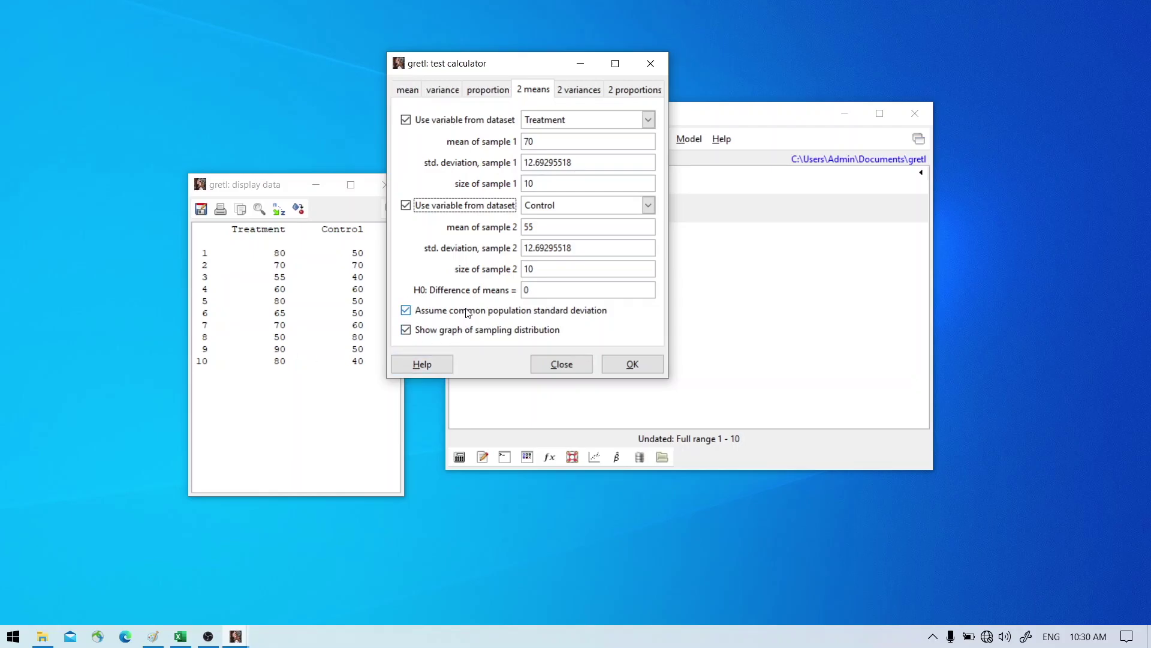
Run the two-means test and highlight t(18) = 2.64249 and two-tailed p-value 0.01655
click(642, 368)
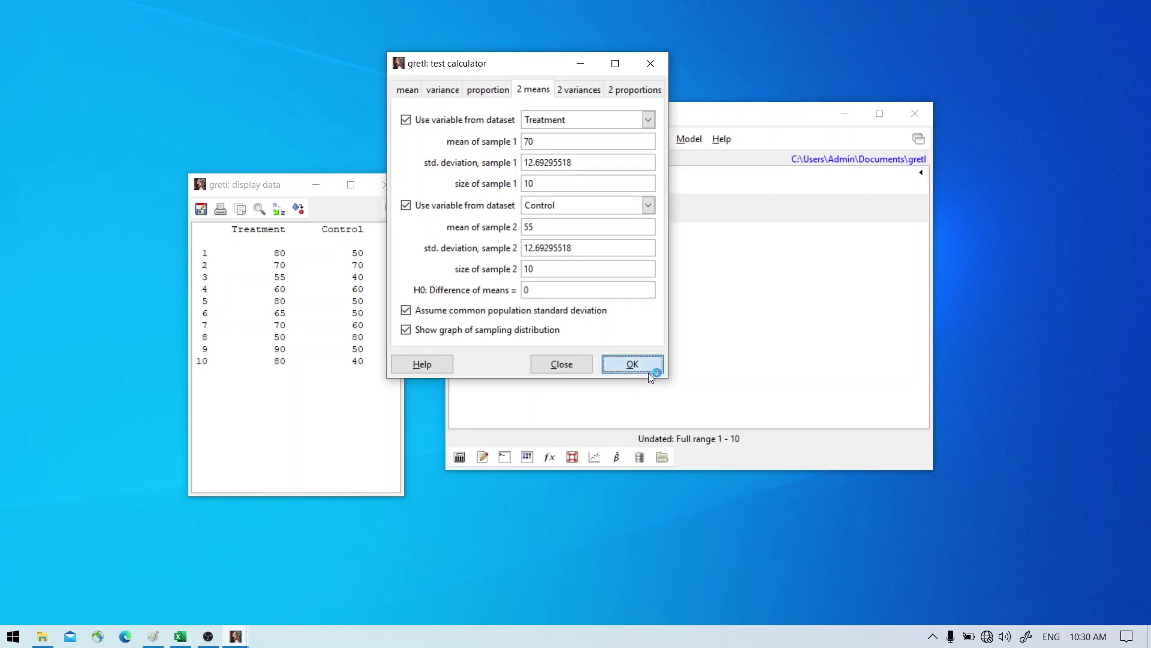
mouse_move(616, 261)
mouse_down()
mouse_move(723, 301)
mouse_move(699, 323)
mouse_up()
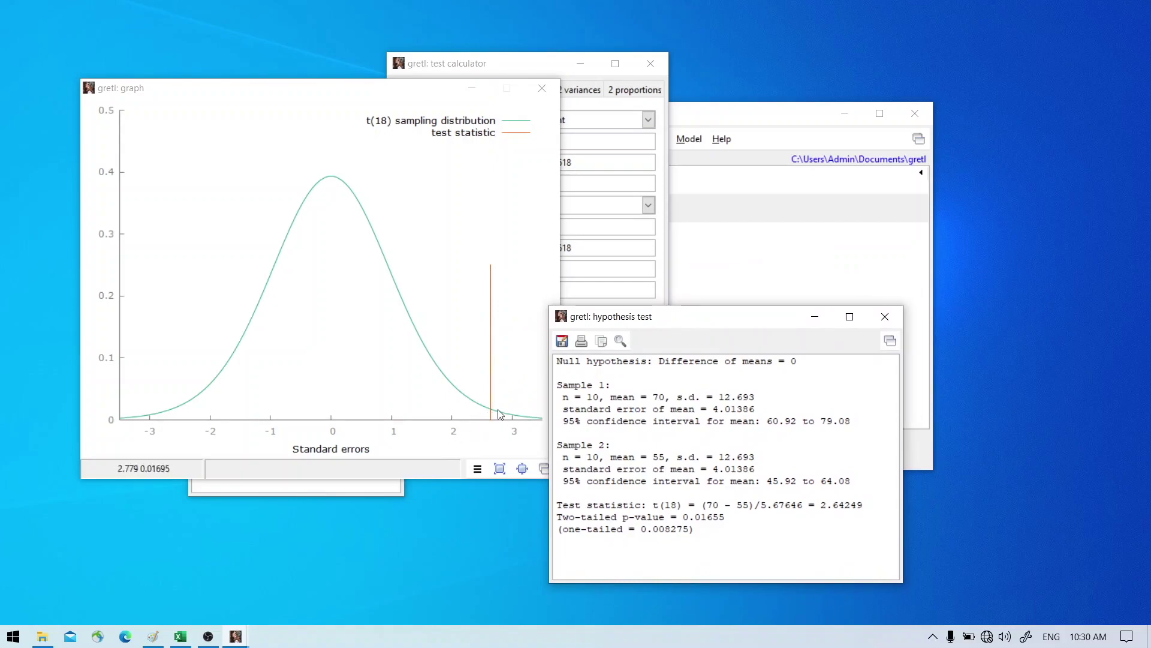
drag(821, 505, 846, 505)
drag(685, 517, 722, 517)
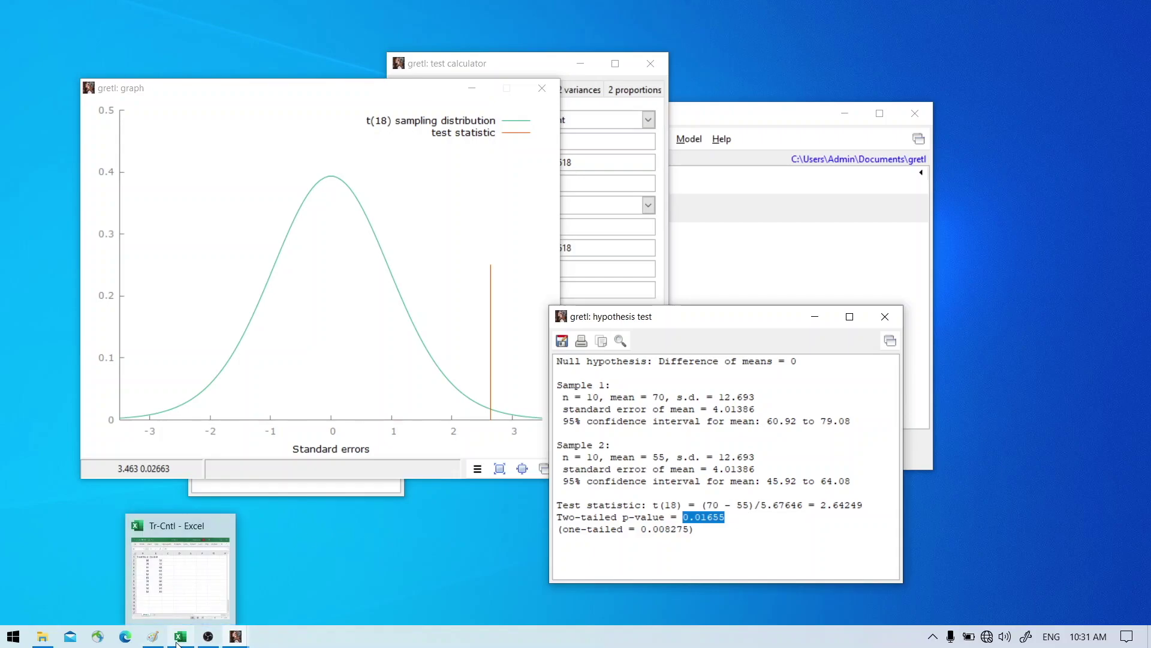
click(152, 636)
In red, bracket the H0 and HA hypotheses and mark over H0
click(580, 47)
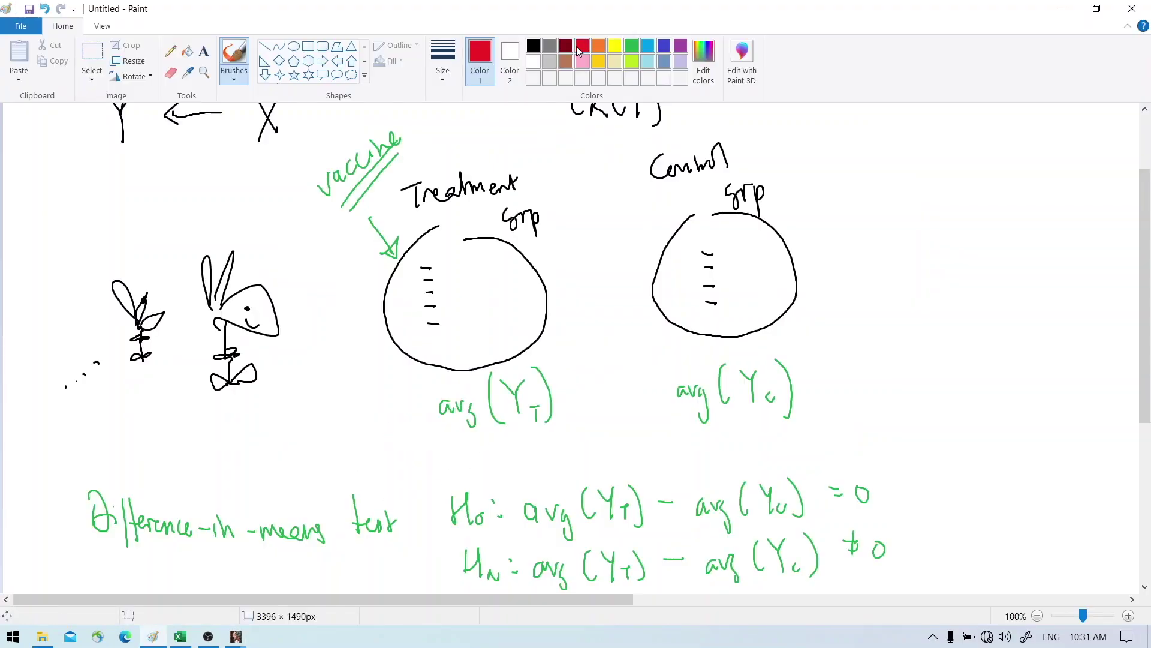
drag(460, 477, 460, 578)
mouse_move(887, 463)
mouse_down()
mouse_move(937, 571)
mouse_move(921, 585)
mouse_up()
mouse_move(449, 531)
mouse_down()
mouse_move(498, 479)
mouse_move(577, 429)
mouse_up()
Draw a red arrow from the hypotheses to the note 'treatment was effective'
mouse_move(917, 551)
mouse_down()
mouse_move(960, 535)
mouse_move(963, 547)
mouse_up()
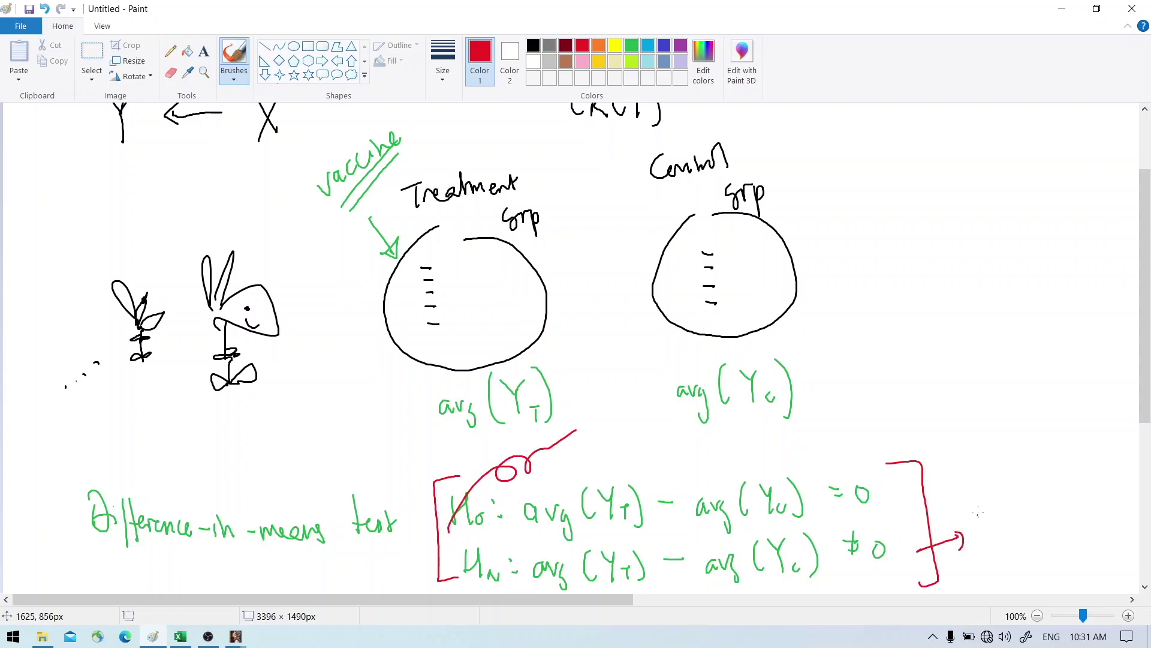
drag(978, 508, 1075, 486)
drag(1065, 482, 1080, 470)
mouse_move(1010, 538)
mouse_down()
mouse_move(1035, 530)
mouse_move(1019, 566)
mouse_move(1045, 580)
mouse_move(1040, 566)
mouse_move(1105, 532)
mouse_up()
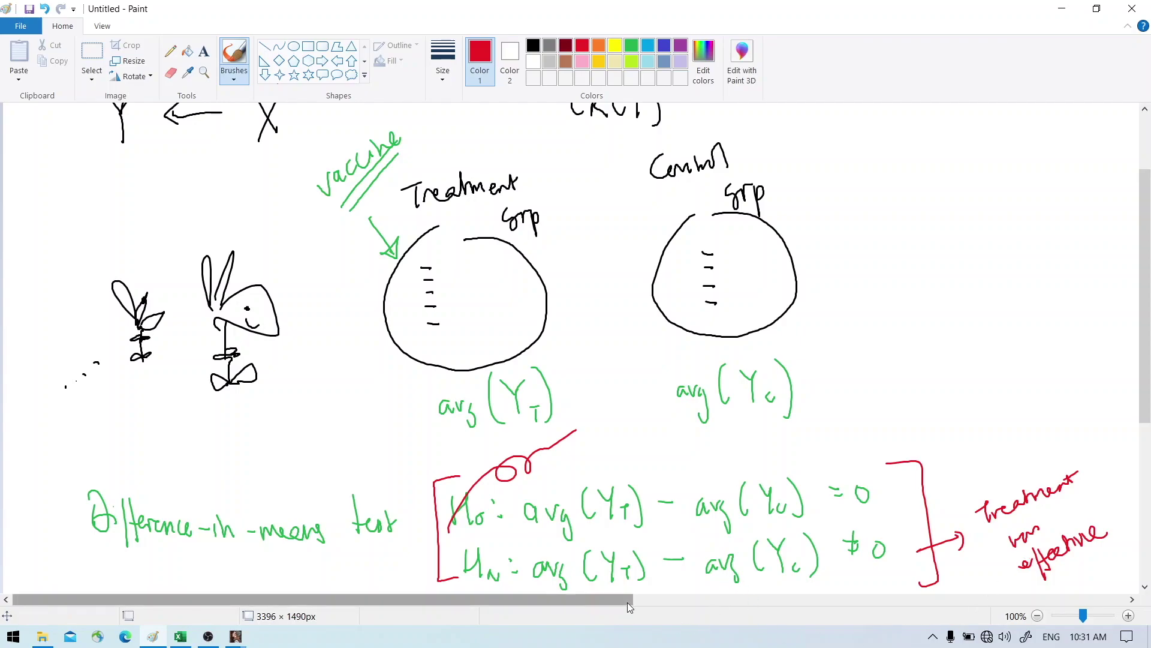
click(178, 638)
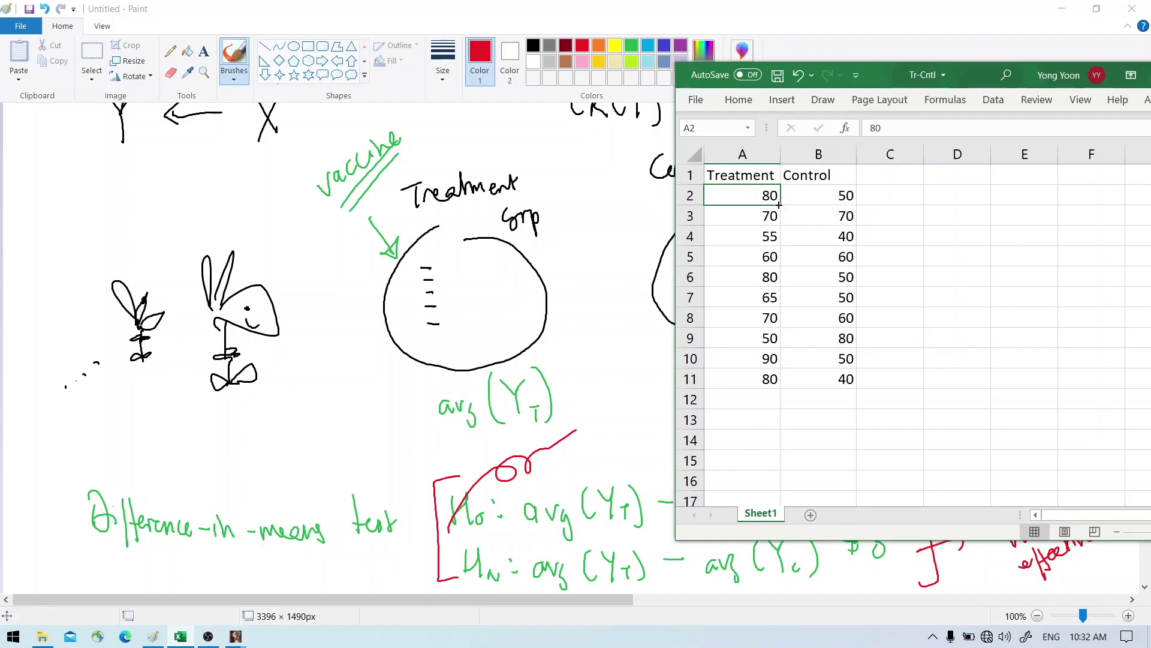
Rename A1 to 'Outcome' and move the ten Control scores beneath the Treatment scores
click(744, 175)
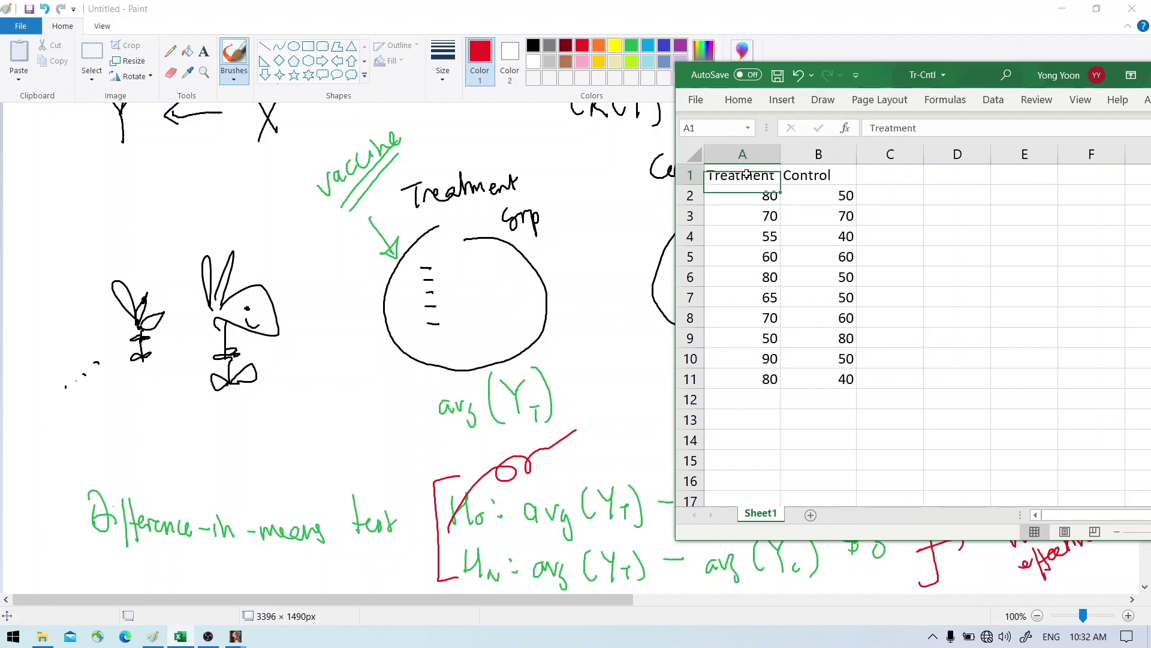
text(O)
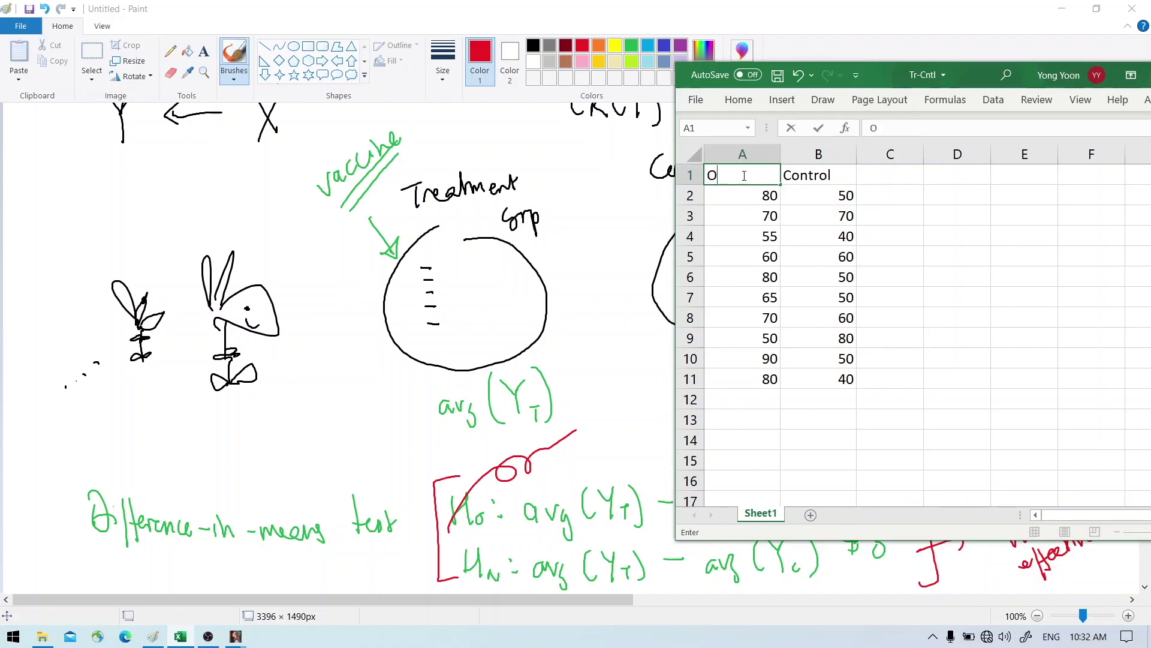
text(utcome)
drag(822, 195, 765, 355)
scroll(789, 418, up, 4)
Enter 0 in B12, 1 in B11, and the column heading 'Treated' in B1
click(815, 408)
text(0)
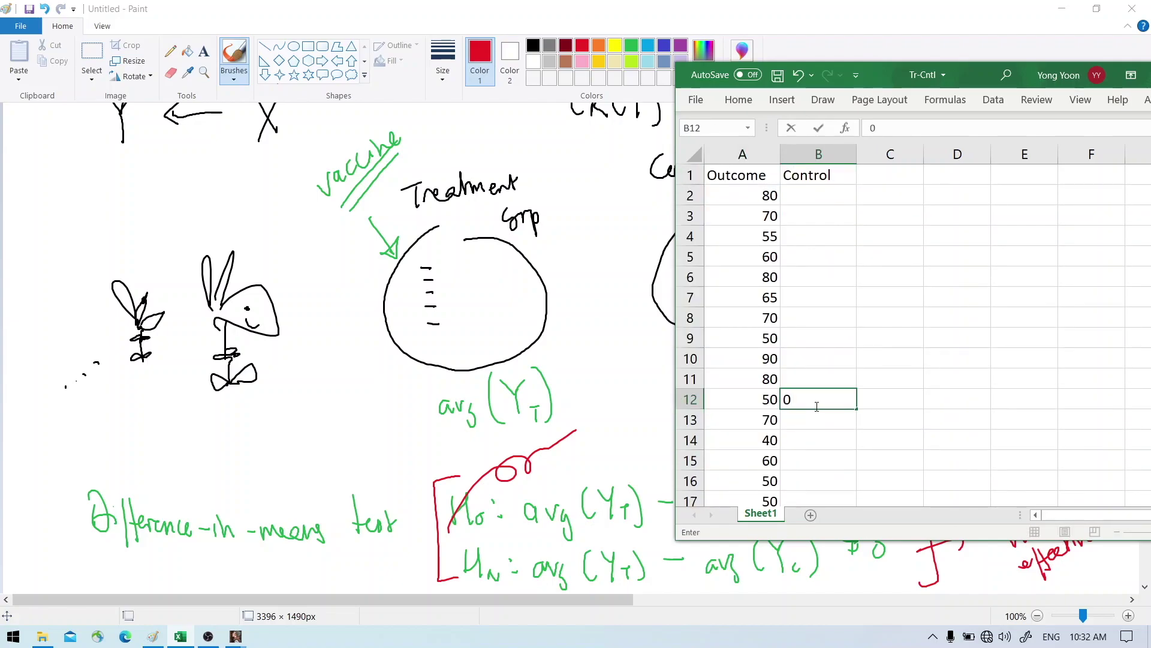
key(Return)
key(Up)
key(Up)
text(1)
key(Up)
key(Up)
key(Up)
key(Up)
key(Up)
key(Up)
key(Up)
key(Up)
key(Up)
key(Up)
text(Treated)
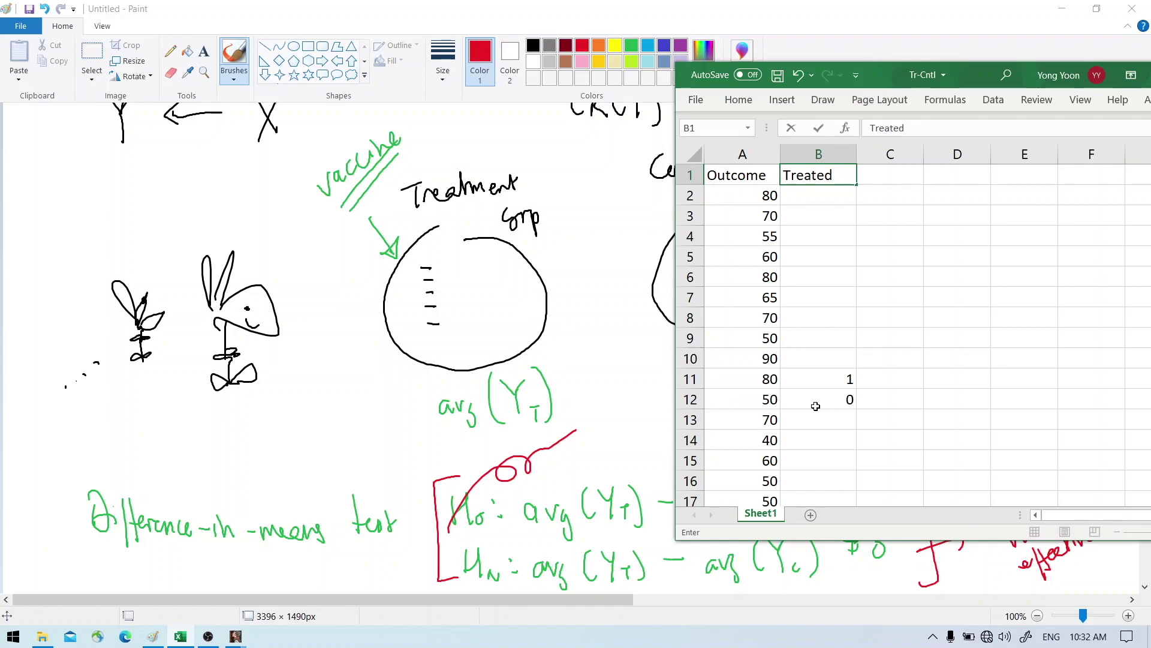
key(Return)
Copy the 1 into Treated rows 2–11 and begin copying the 0 down the control rows
key(Down)
key(Down)
key(Down)
key(Down)
key(Down)
key(Down)
key(Down)
key(Down)
key(Down)
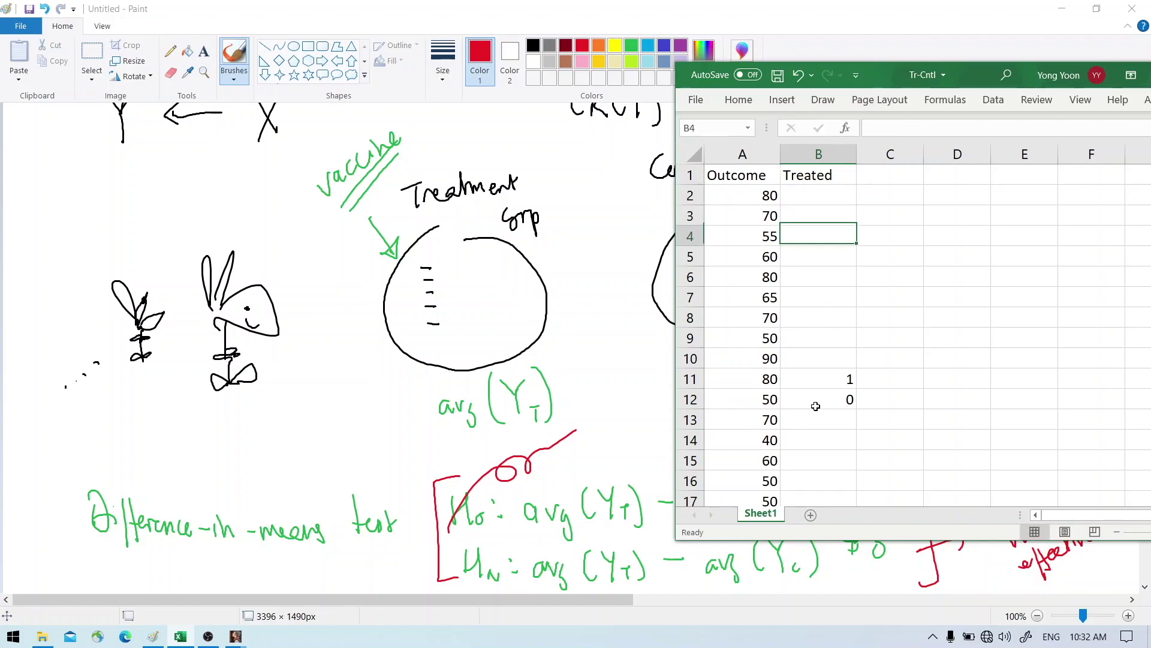
key(ctrl+c)
key(Up)
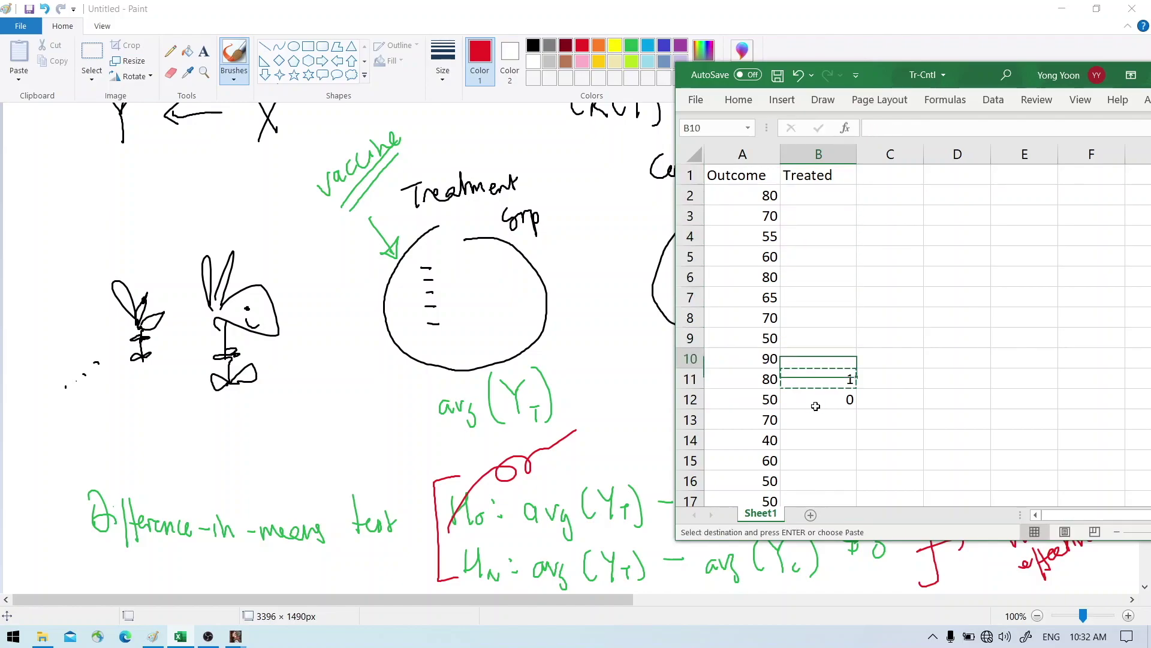
key(shift+Up)
key(shift+Up)
key(shift+Up)
key(shift+Up)
key(shift+Up)
key(shift+Up)
key(shift+Up)
key(shift+Up)
key(ctrl+v)
key(Down)
key(Down)
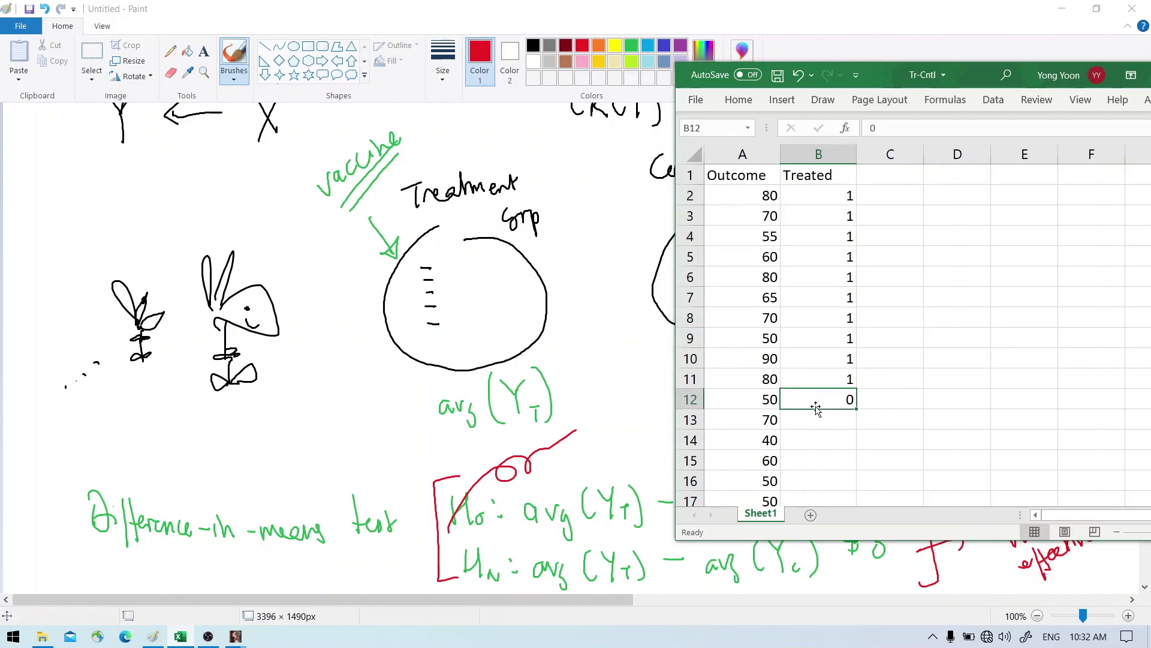
key(ctrl+c)
key(Down)
key(shift+Down)
key(shift+Down)
key(shift+Down)
key(shift+Down)
key(shift+Down)
key(shift+Down)
key(shift+Down)
key(shift+Down)
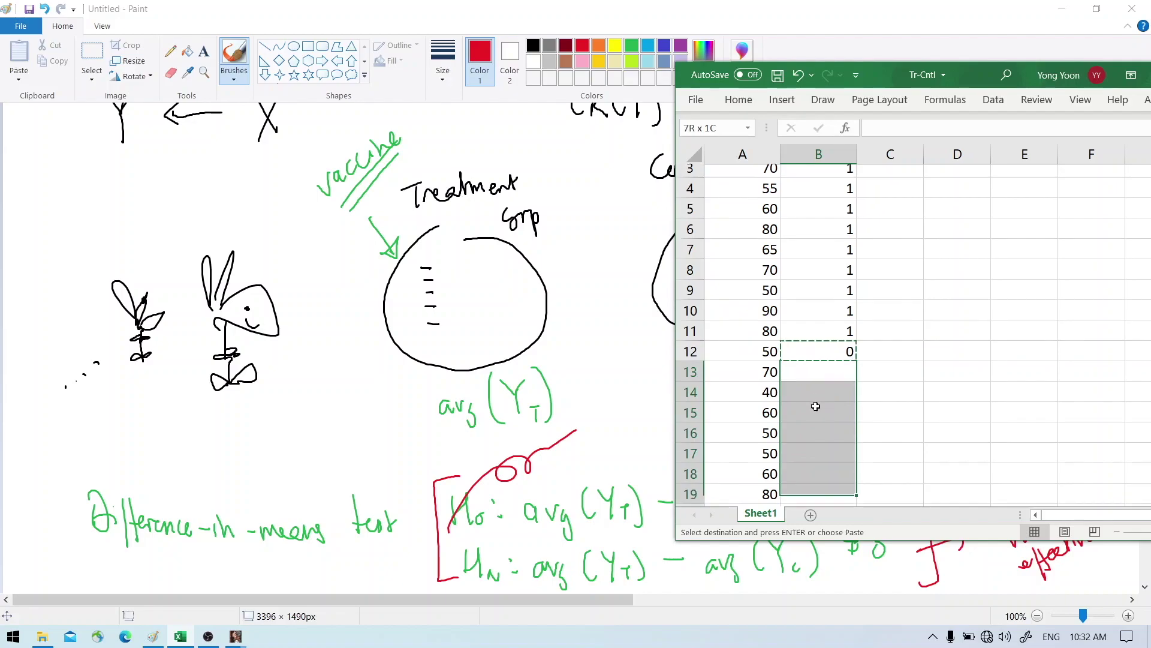